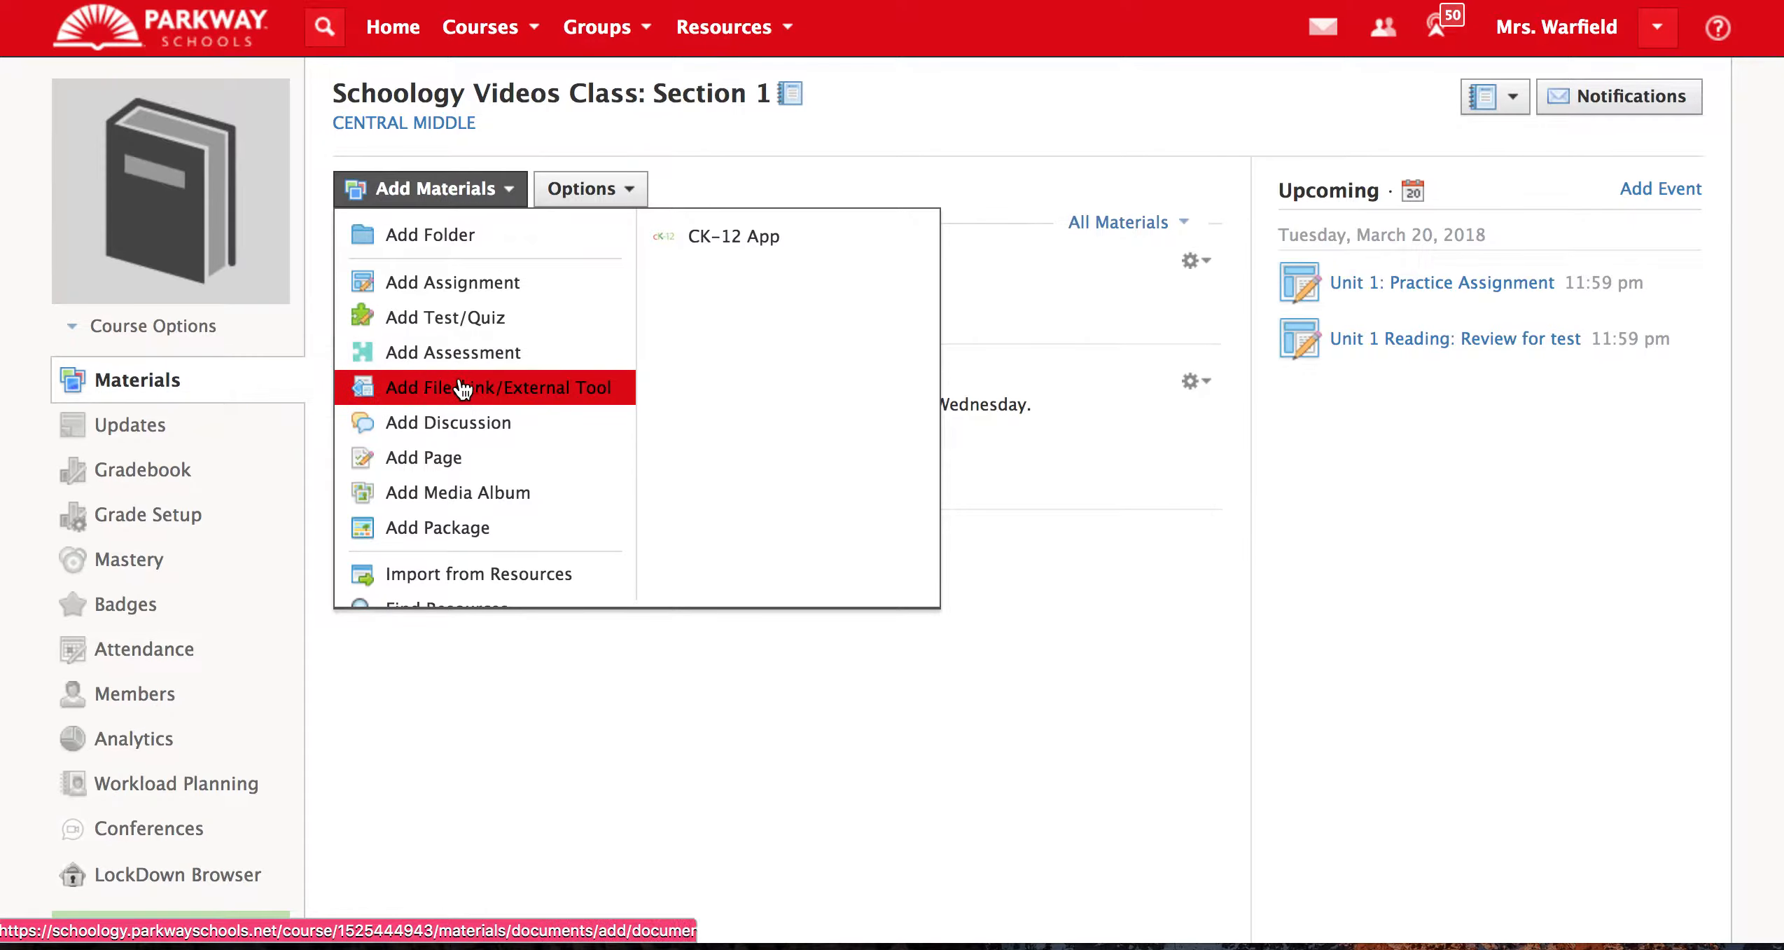
Add a new assessment to the course materials and name it "Unit 1: Reading Assessment".
{"action": "left_click", "coordinate": [459, 358]}
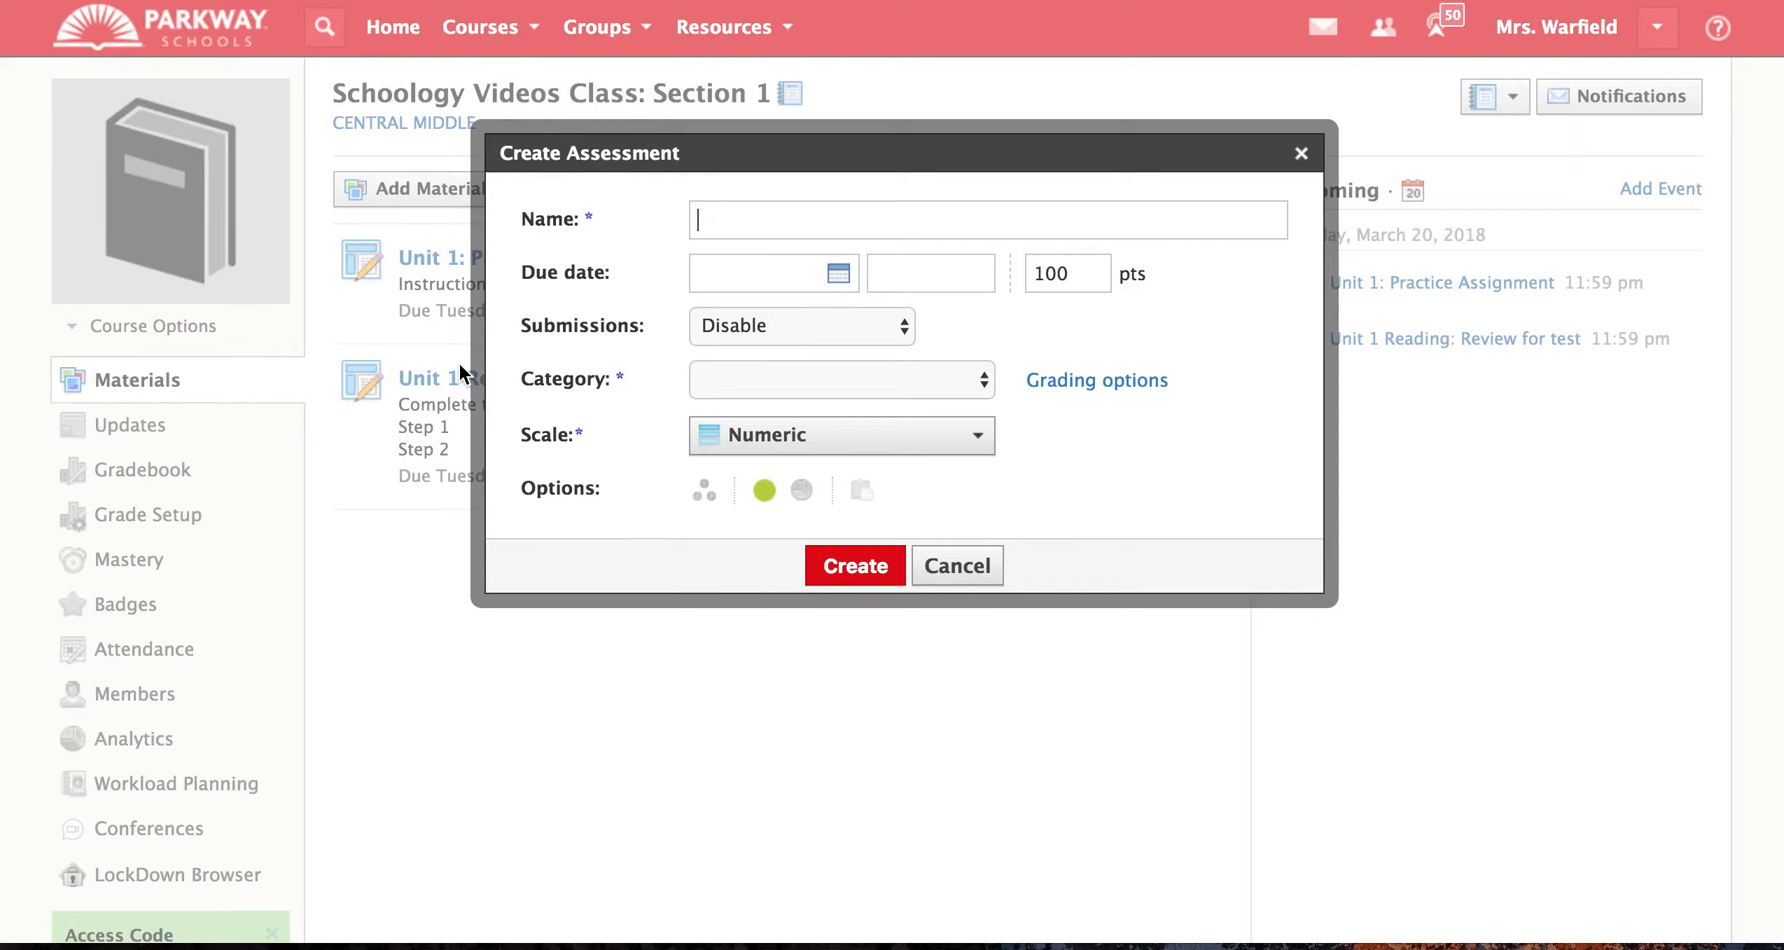
{"action": "type", "text": "Unit q1"}
{"action": "key", "text": "BackSpace"}
{"action": "key", "text": "BackSpace"}
{"action": "type", "text": "1:"}
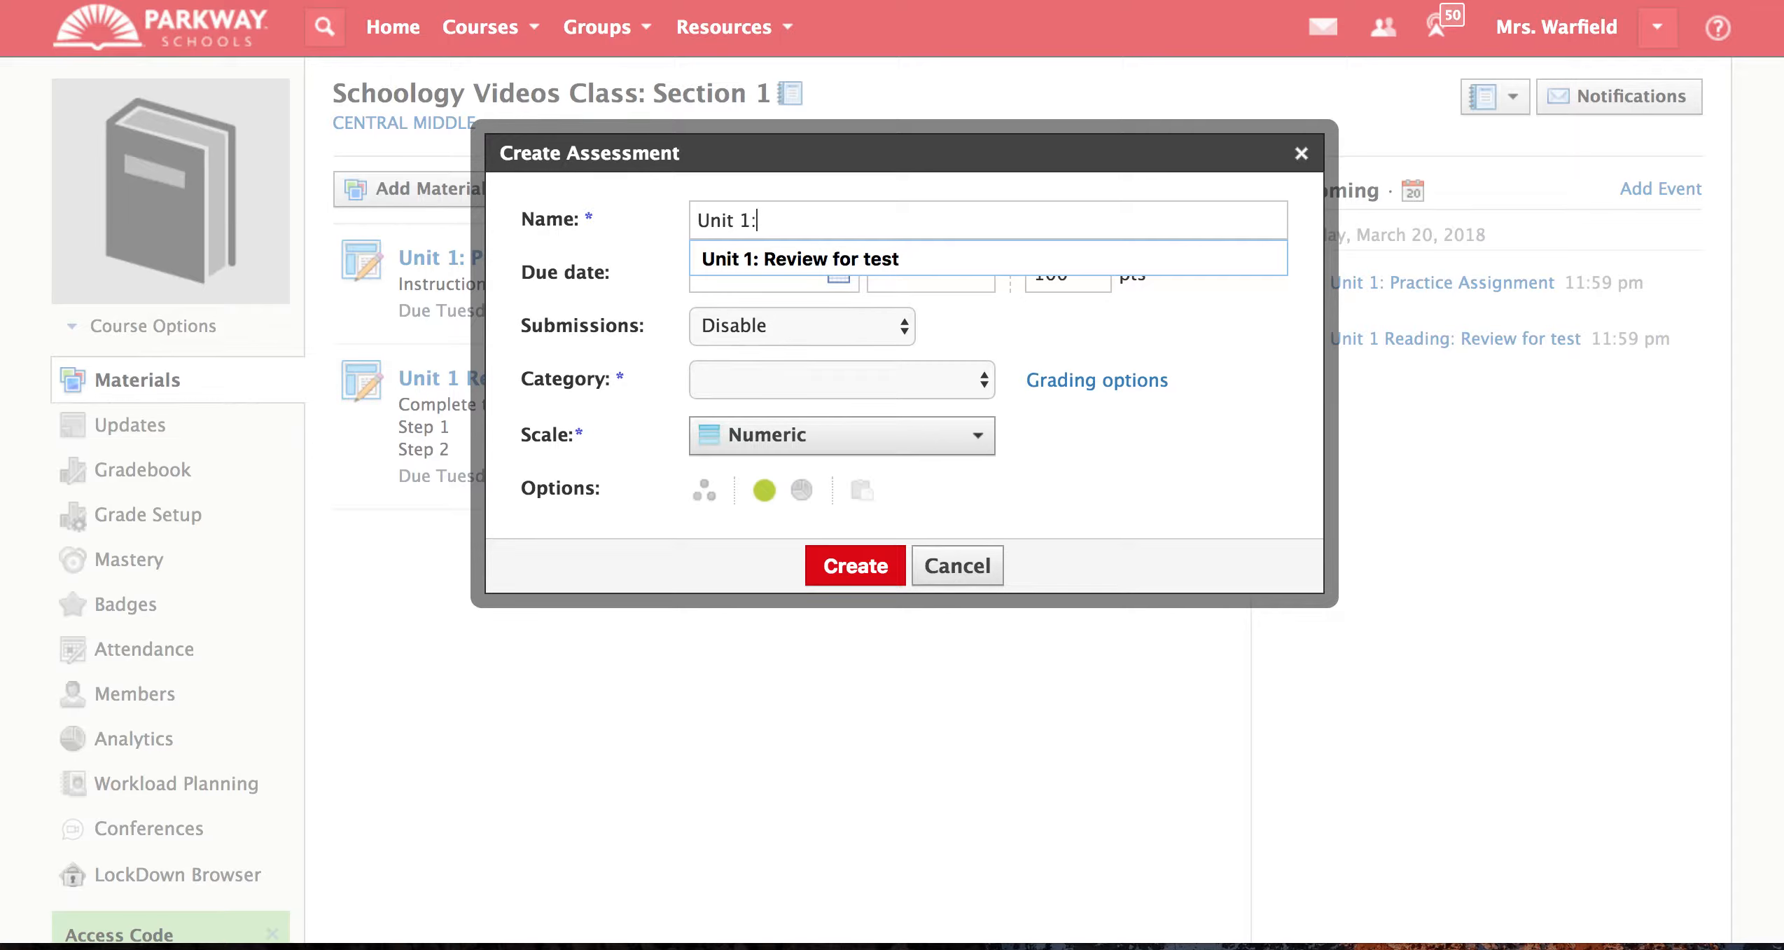
{"action": "type", "text": "Readign"}
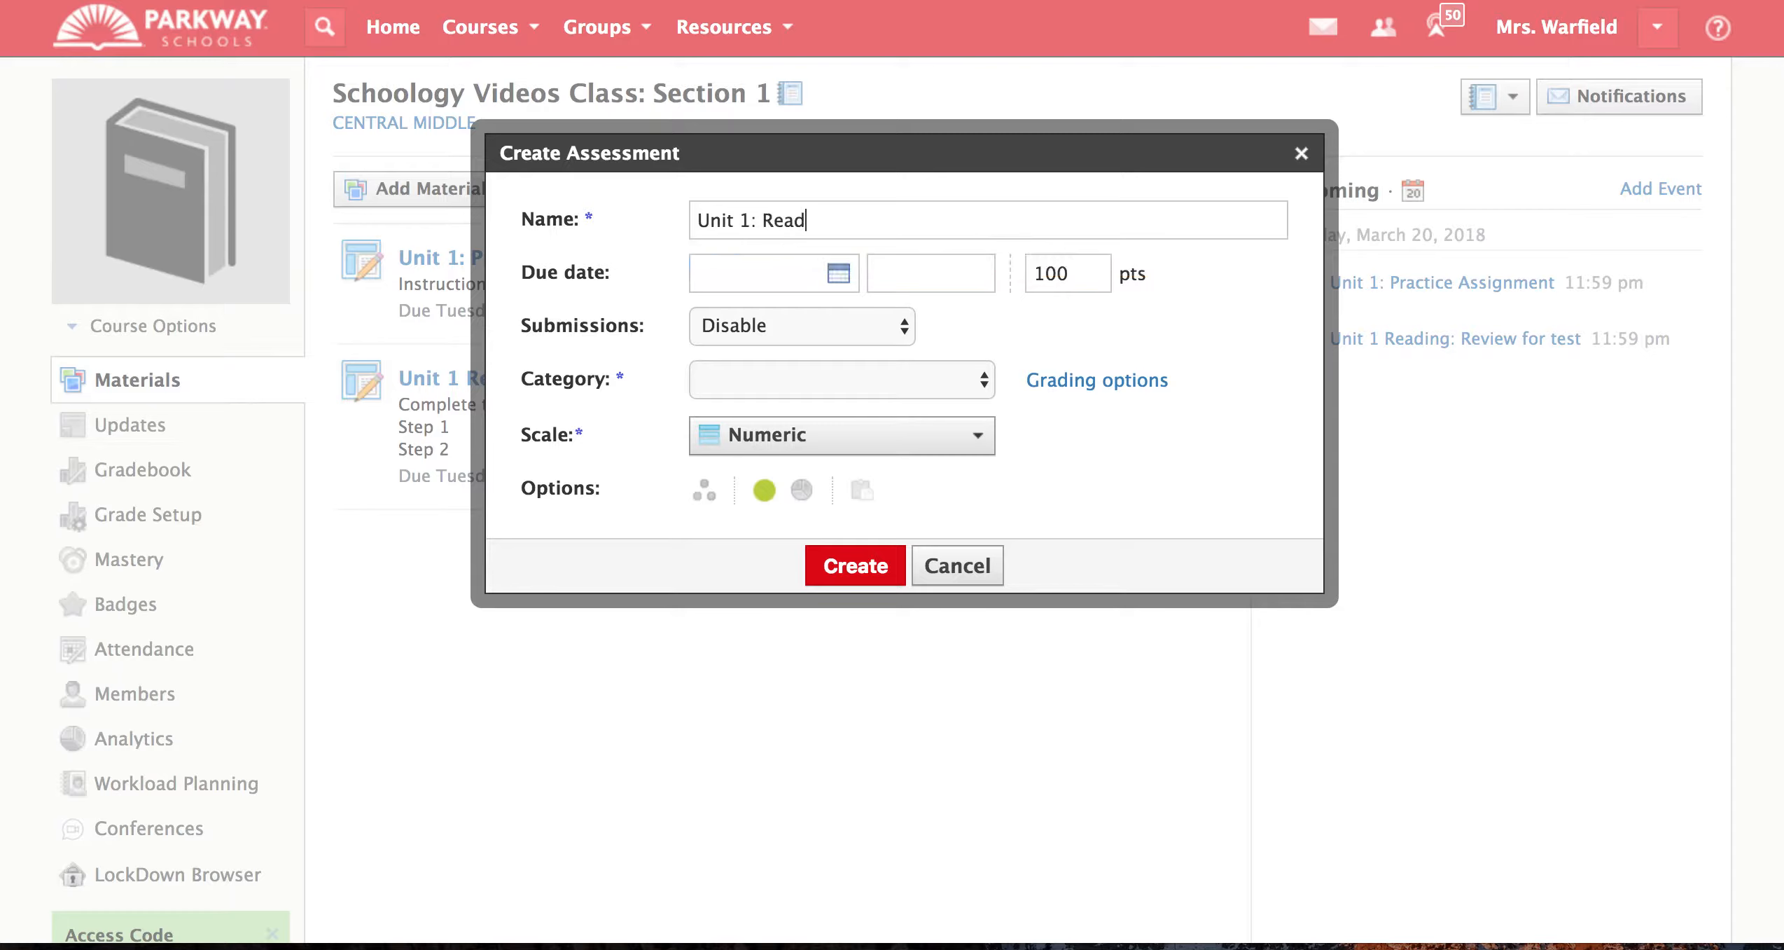
{"action": "key", "text": "BackSpace"}
{"action": "key", "text": "BackSpace"}
{"action": "type", "text": "ng Assessment"}
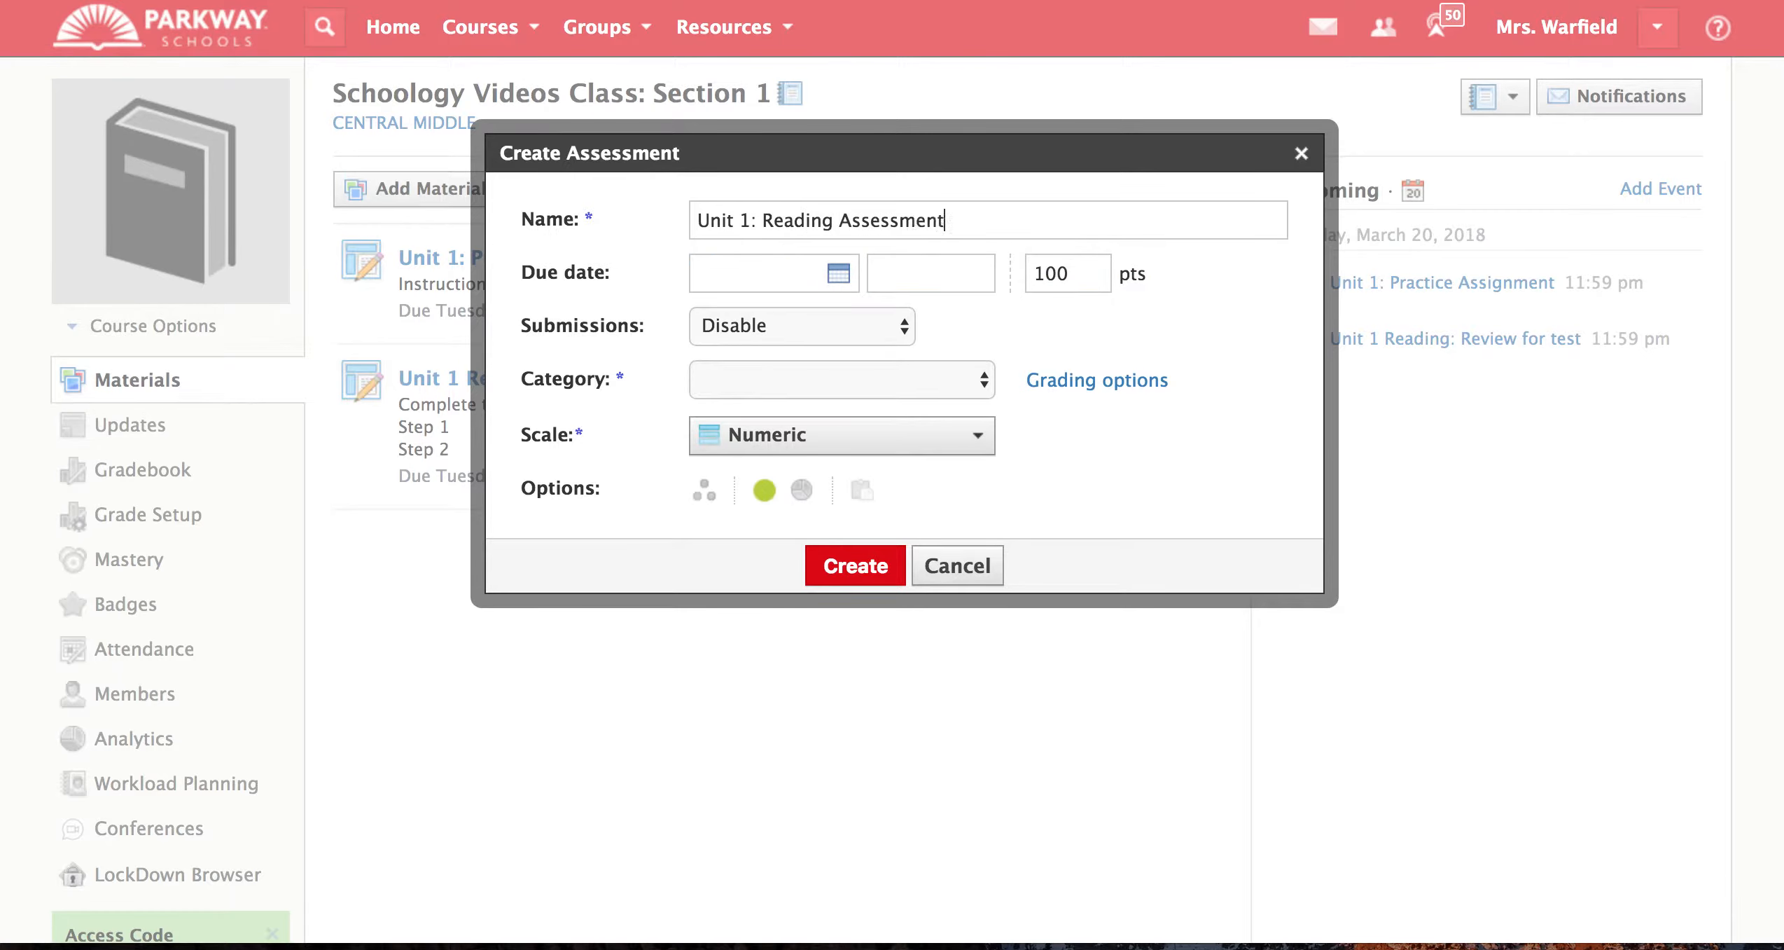
Set the assessment's due date to 3/23/18 at 11:59PM, keeping it worth 100 points.
{"action": "left_click", "coordinate": [838, 273]}
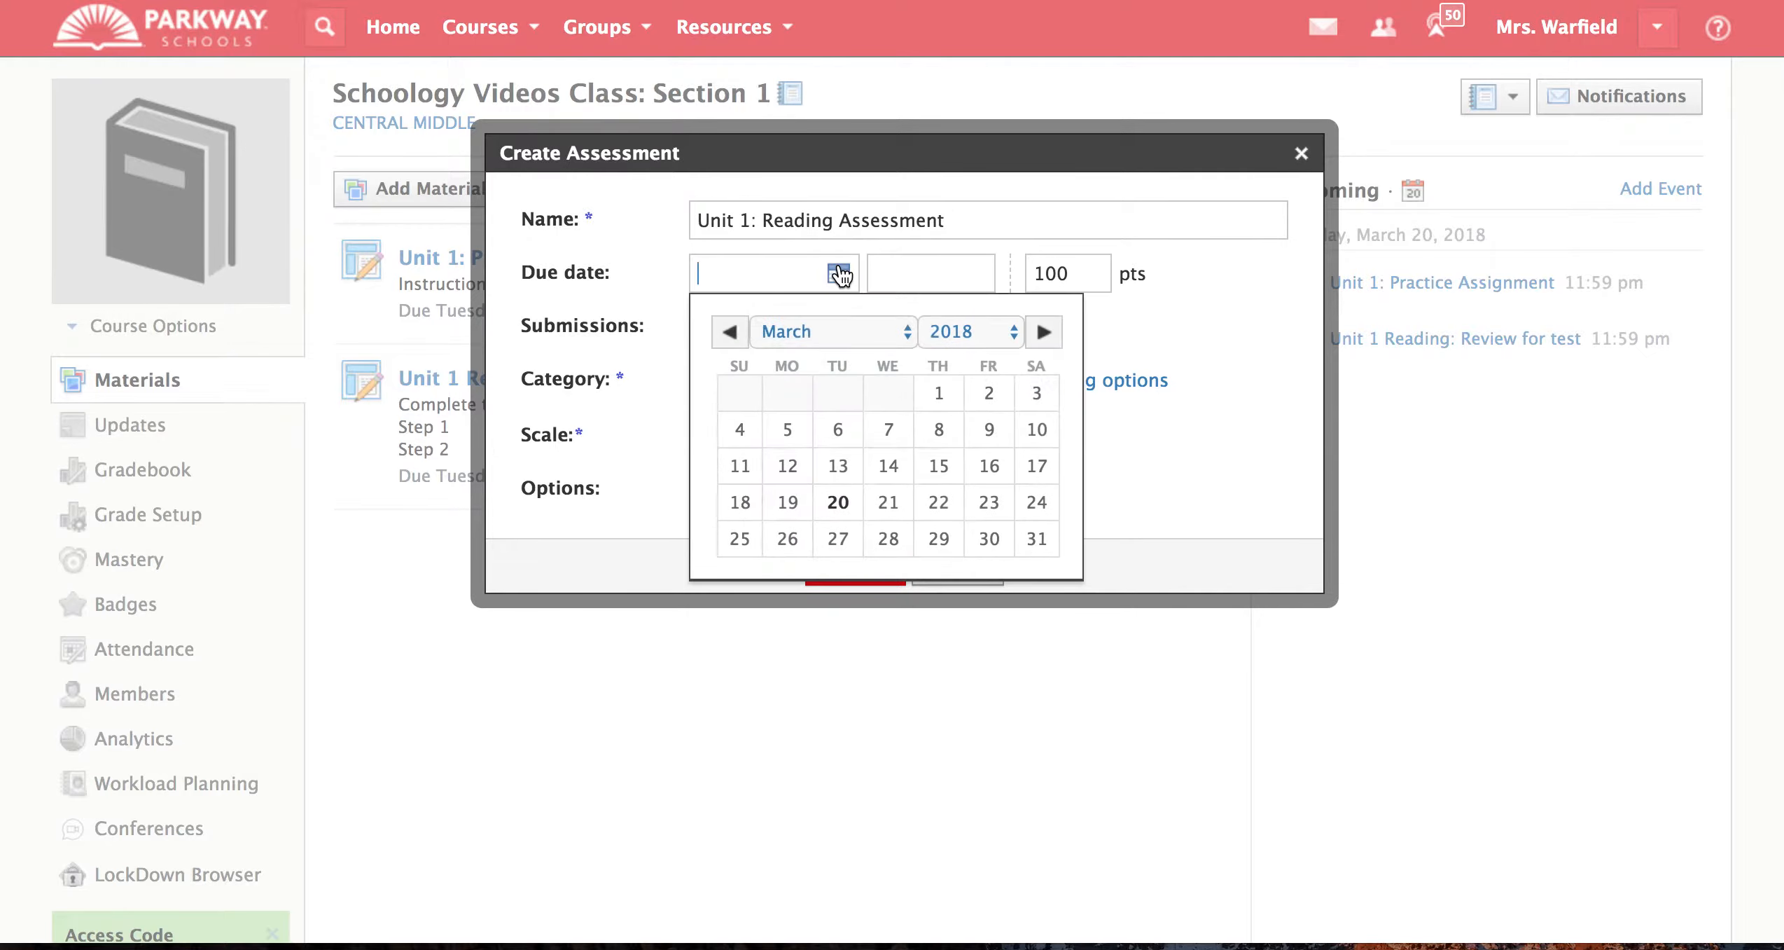
{"action": "left_click", "coordinate": [993, 500]}
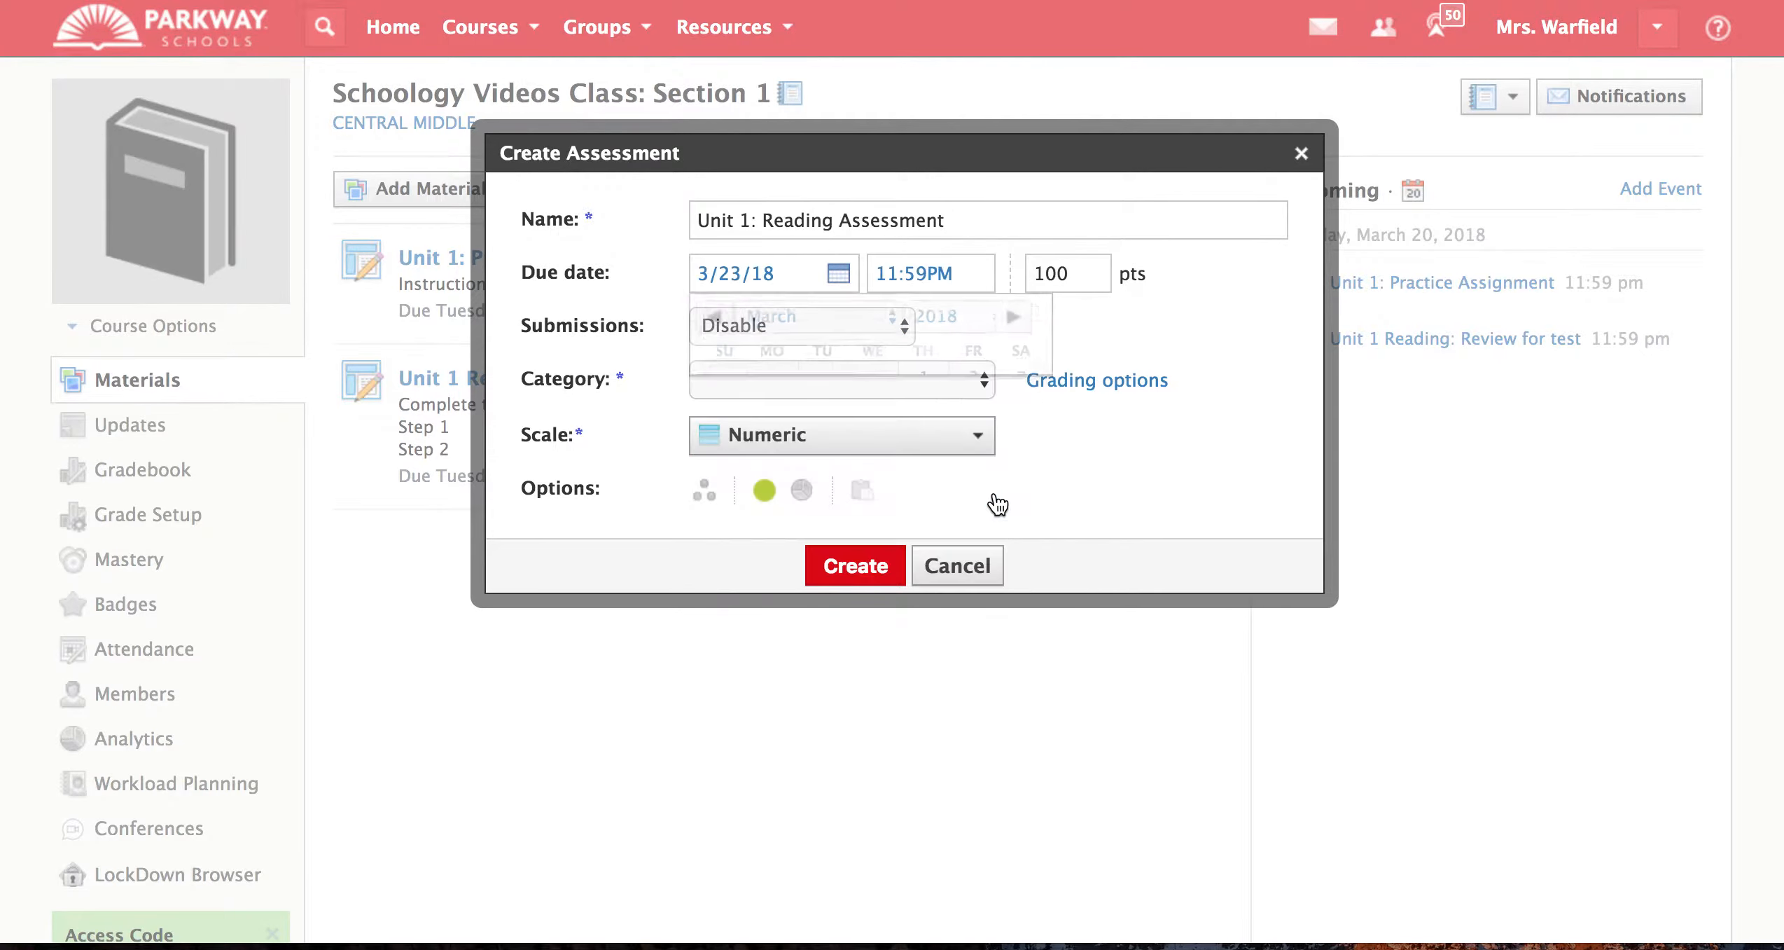
{"action": "left_click", "coordinate": [944, 280]}
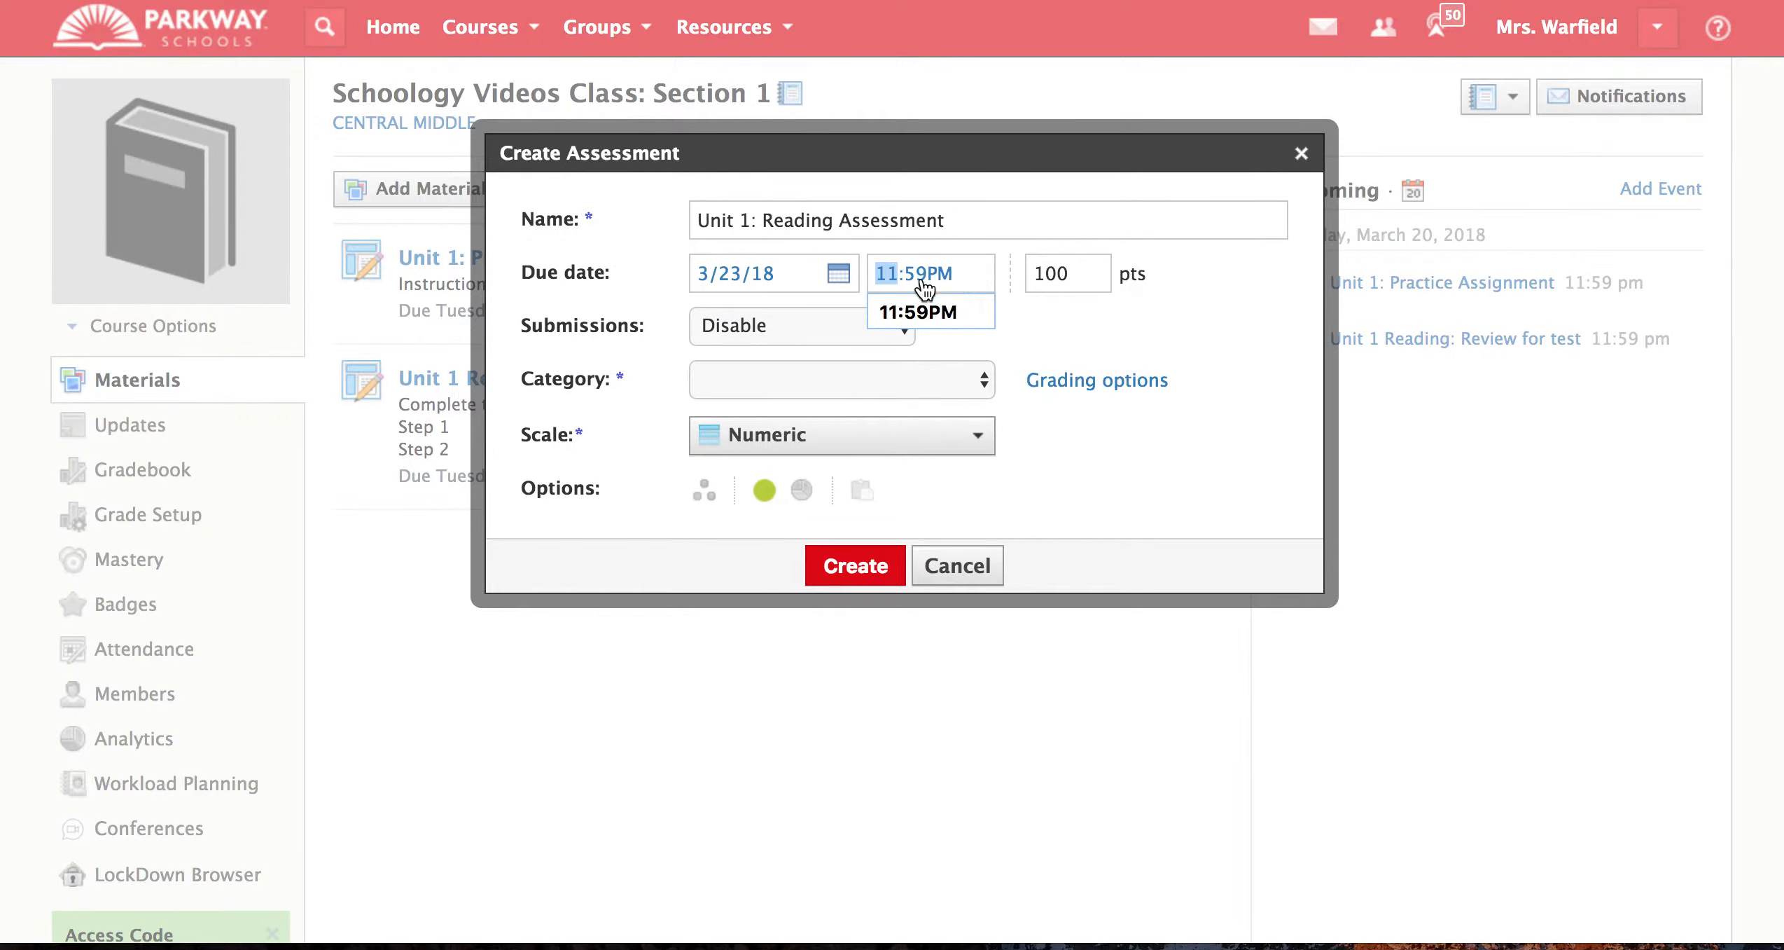
{"action": "left_click", "coordinate": [916, 278]}
{"action": "left_click", "coordinate": [975, 287]}
{"action": "left_click", "coordinate": [976, 287]}
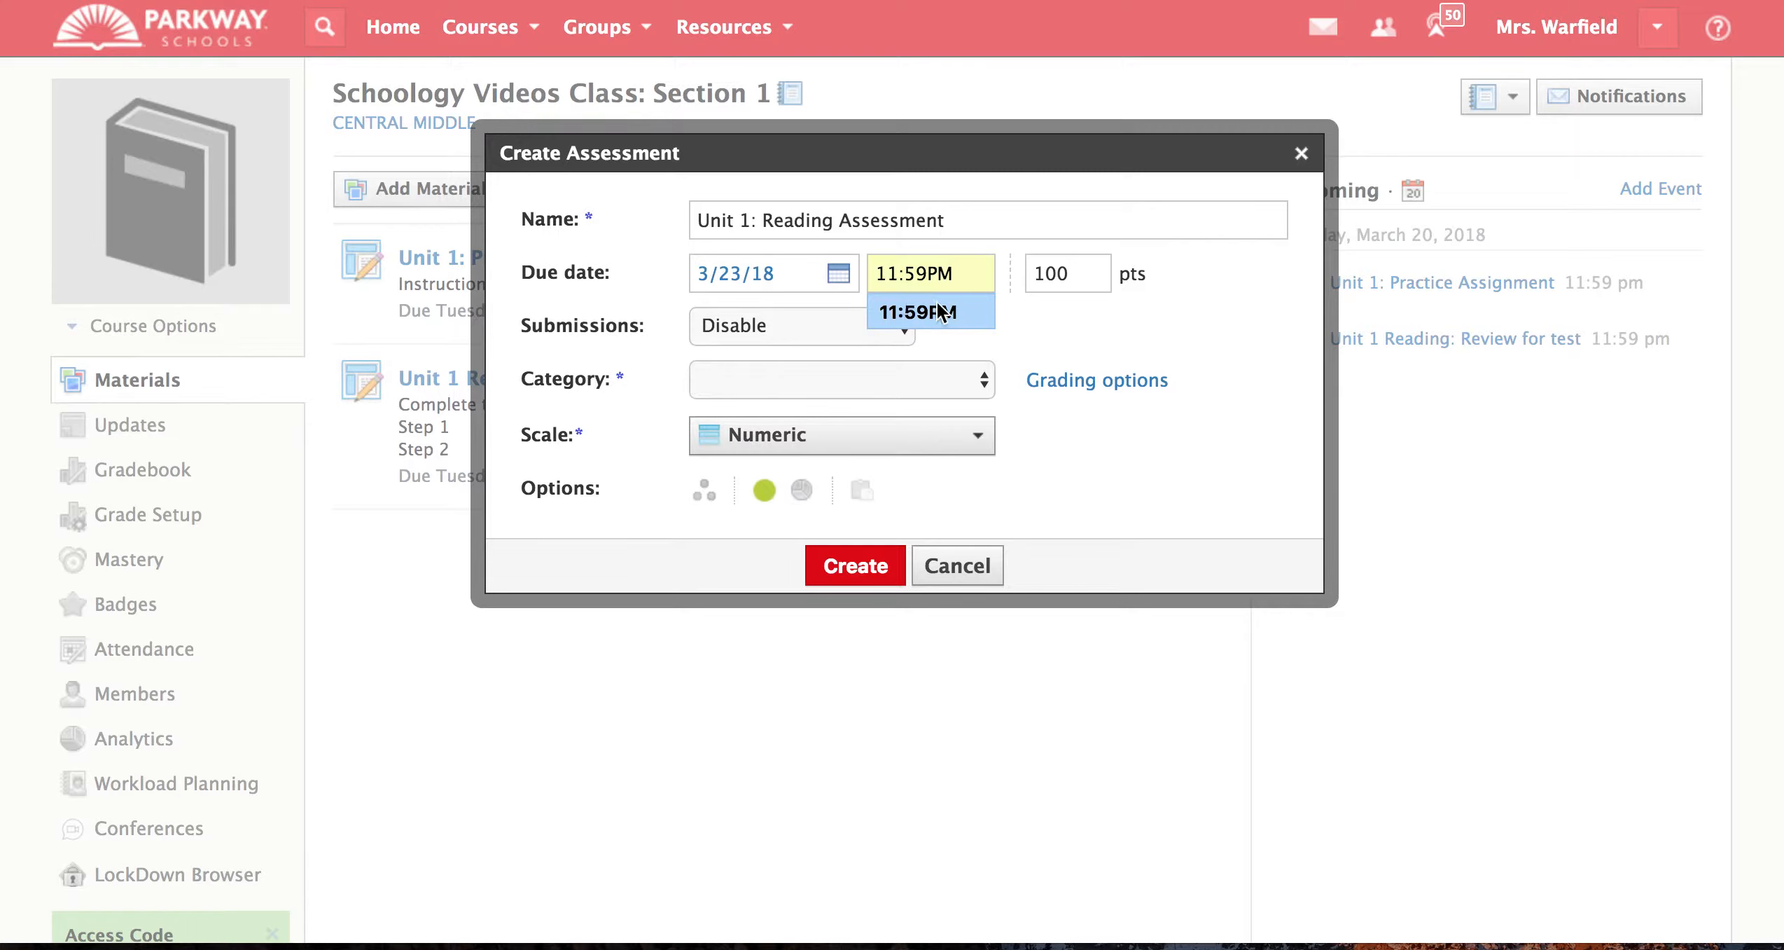
{"action": "left_click", "coordinate": [976, 275]}
{"action": "left_click", "coordinate": [1068, 275]}
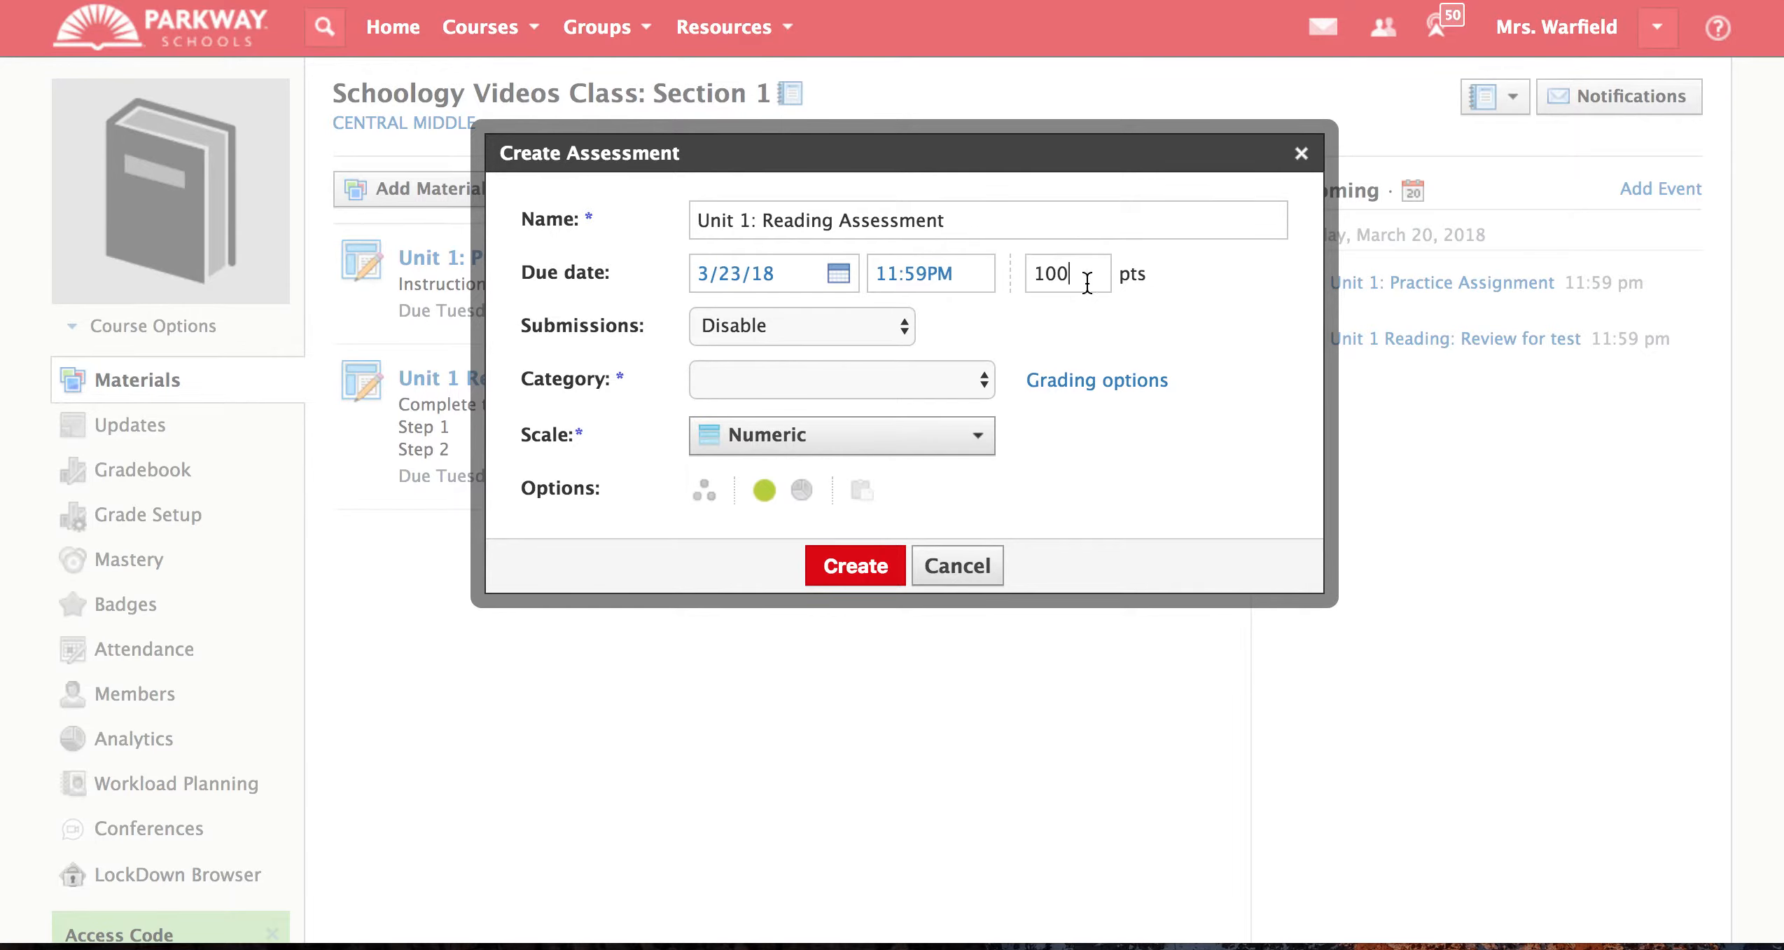
Change submissions to "Enable until..." and choose 3/23/18 as the closing date.
{"action": "left_click", "coordinate": [872, 328]}
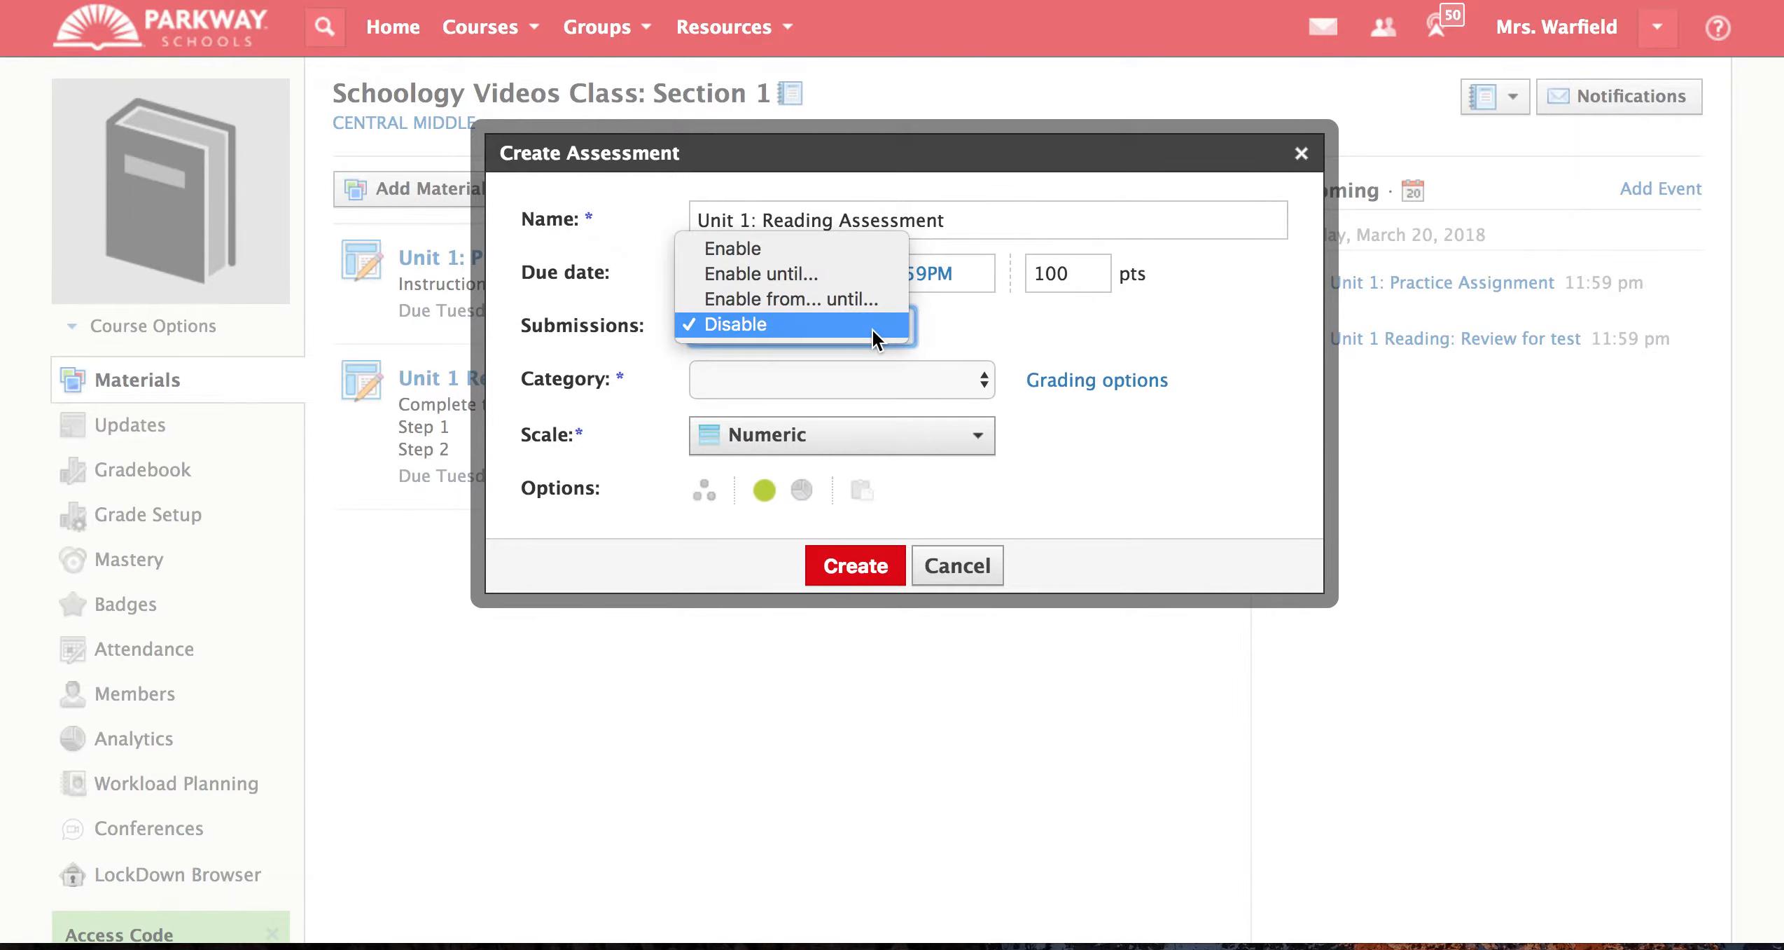
{"action": "left_click", "coordinate": [842, 326]}
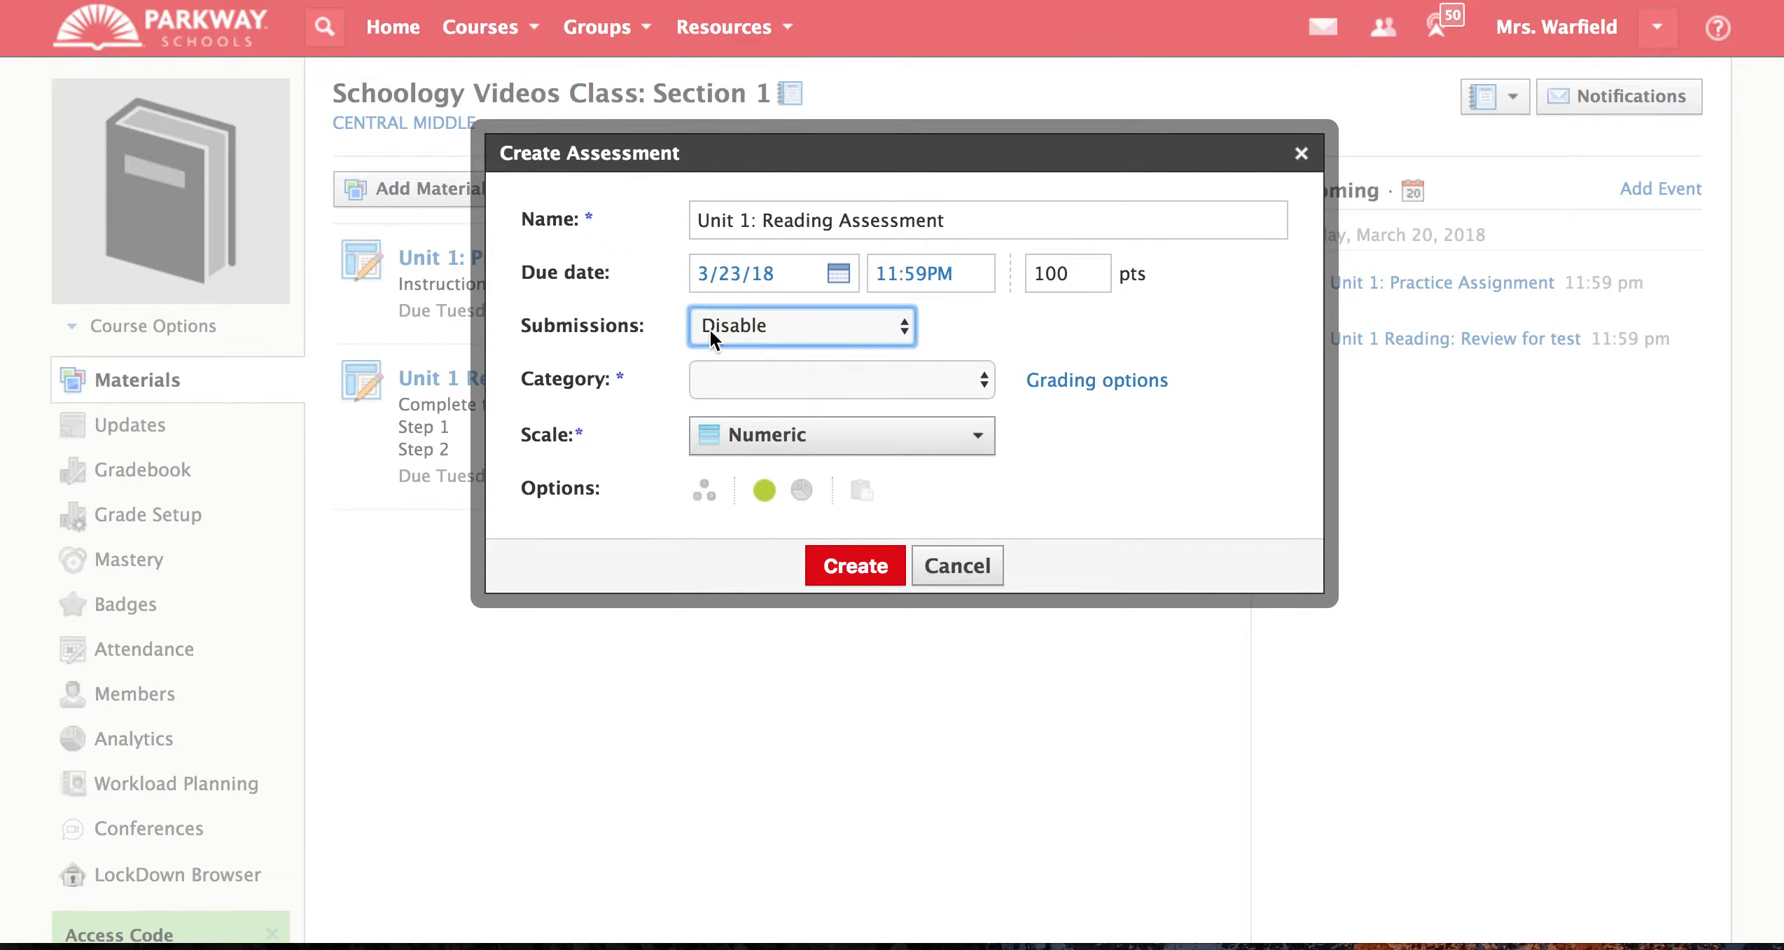
{"action": "left_click", "coordinate": [766, 333]}
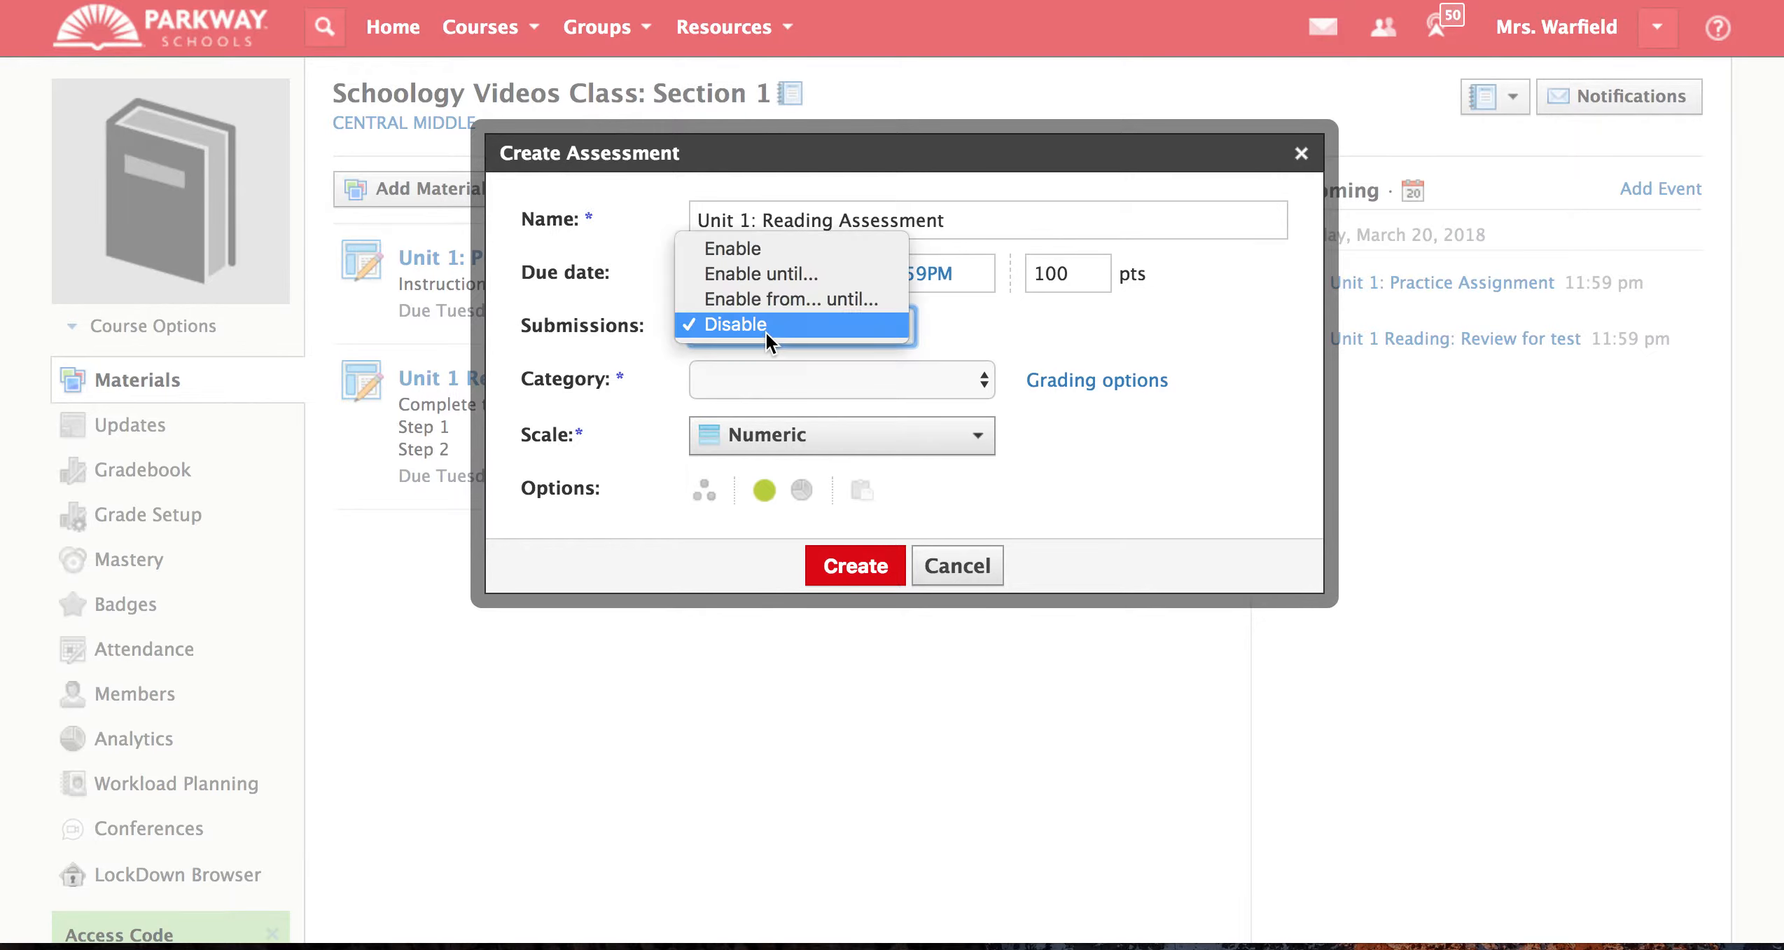
{"action": "left_click", "coordinate": [766, 272]}
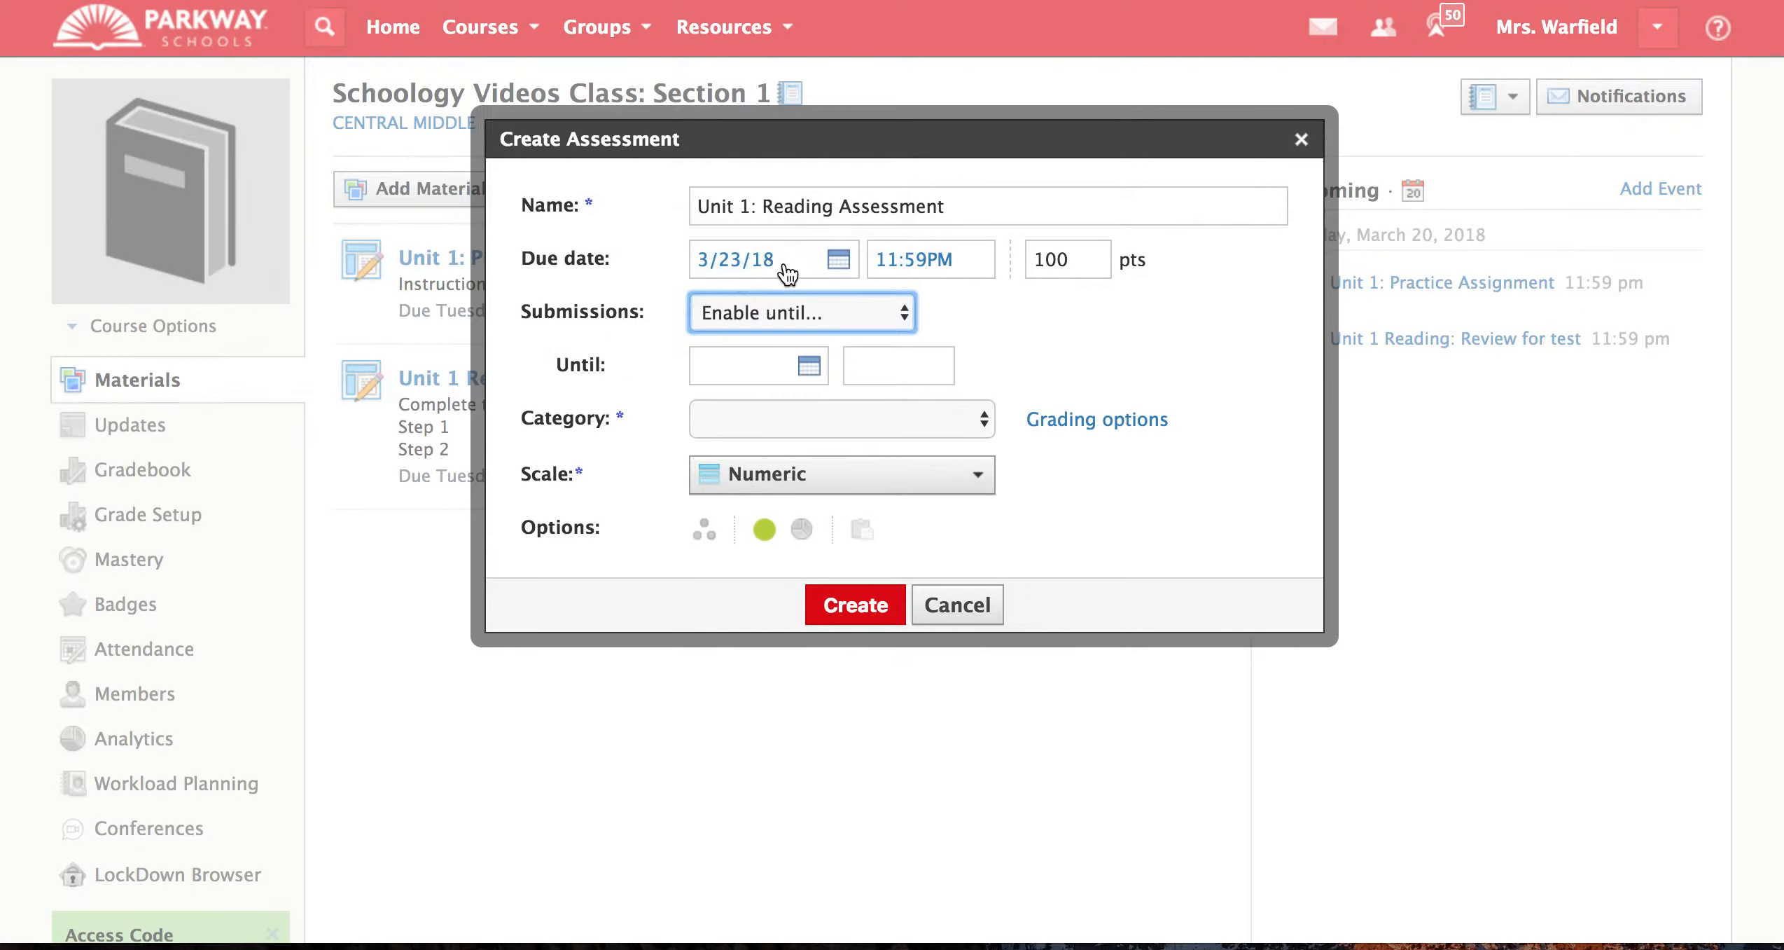
{"action": "left_click", "coordinate": [805, 361]}
{"action": "left_click", "coordinate": [979, 601]}
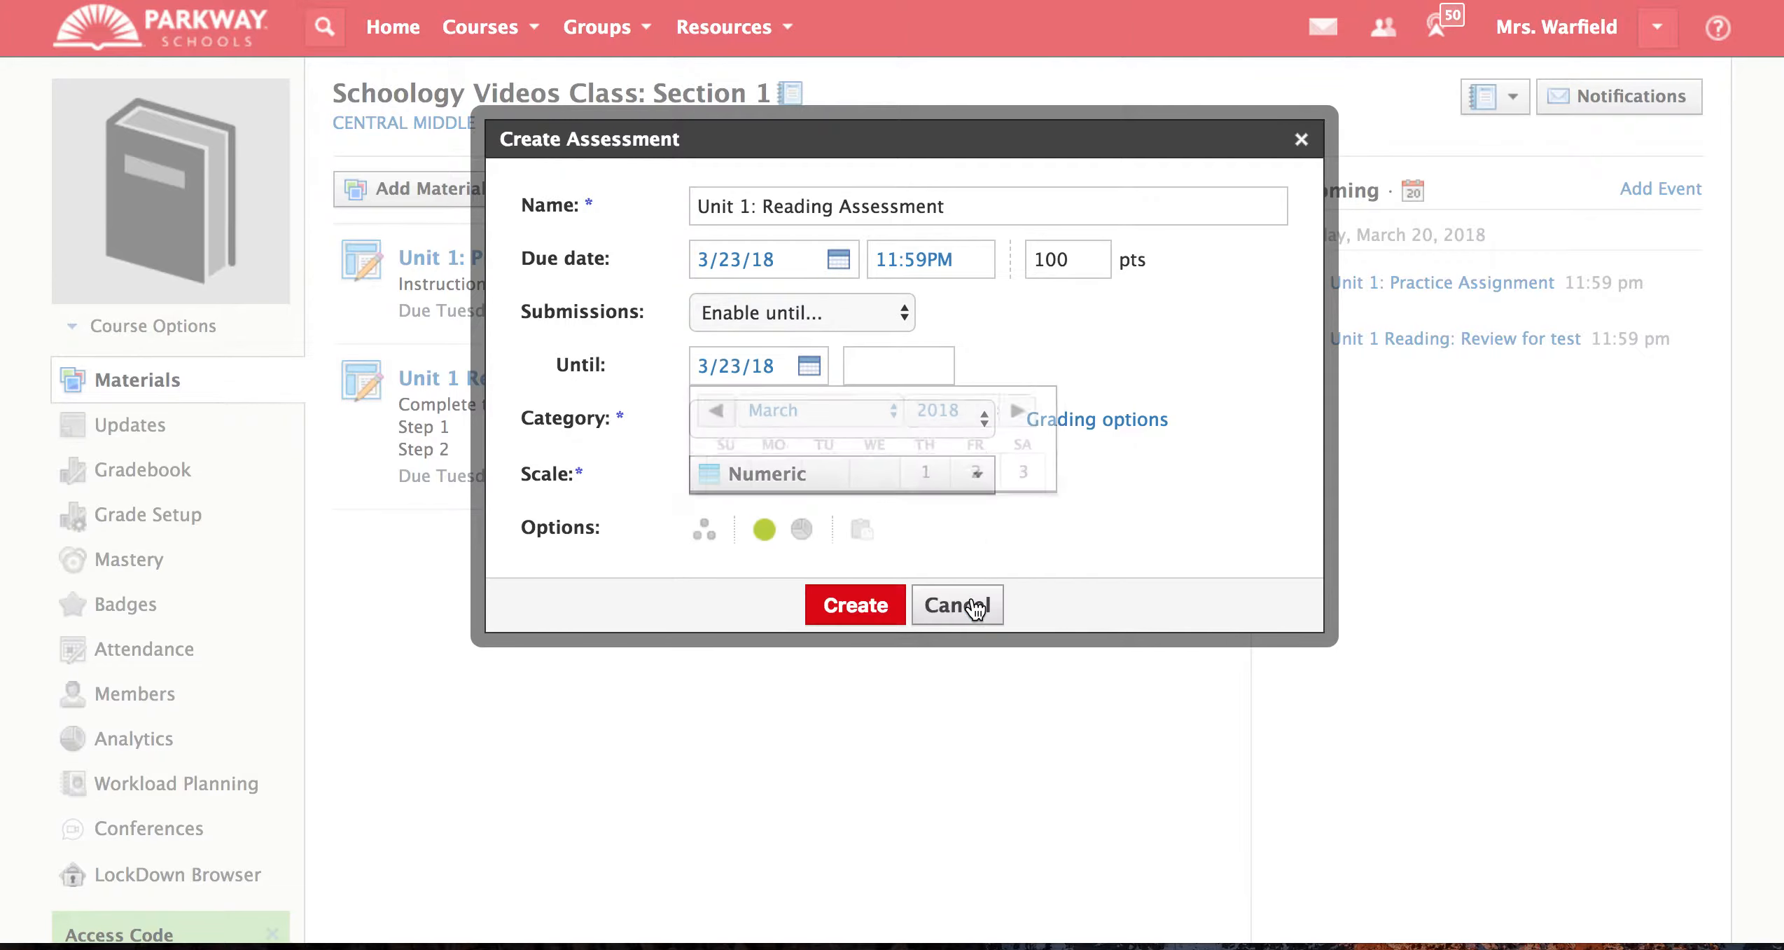
Set the submission closing time to 03:00PM.
{"action": "left_click", "coordinate": [931, 259]}
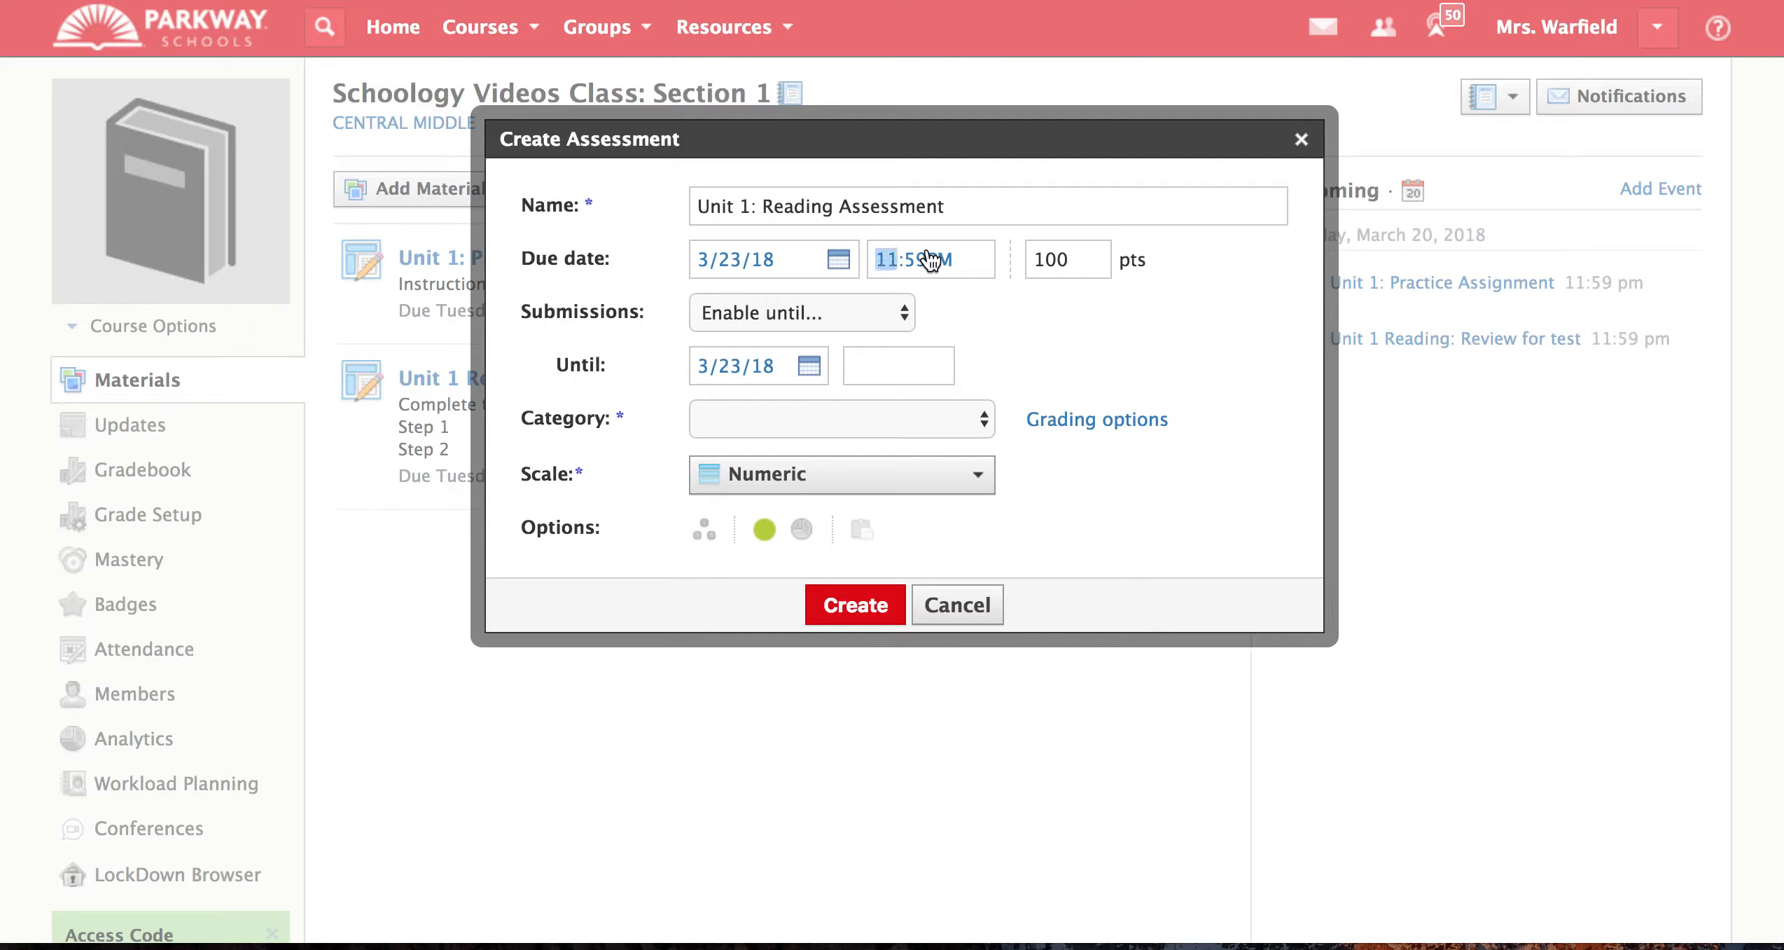
{"action": "left_click", "coordinate": [887, 380]}
{"action": "type", "text": "3:00AM"}
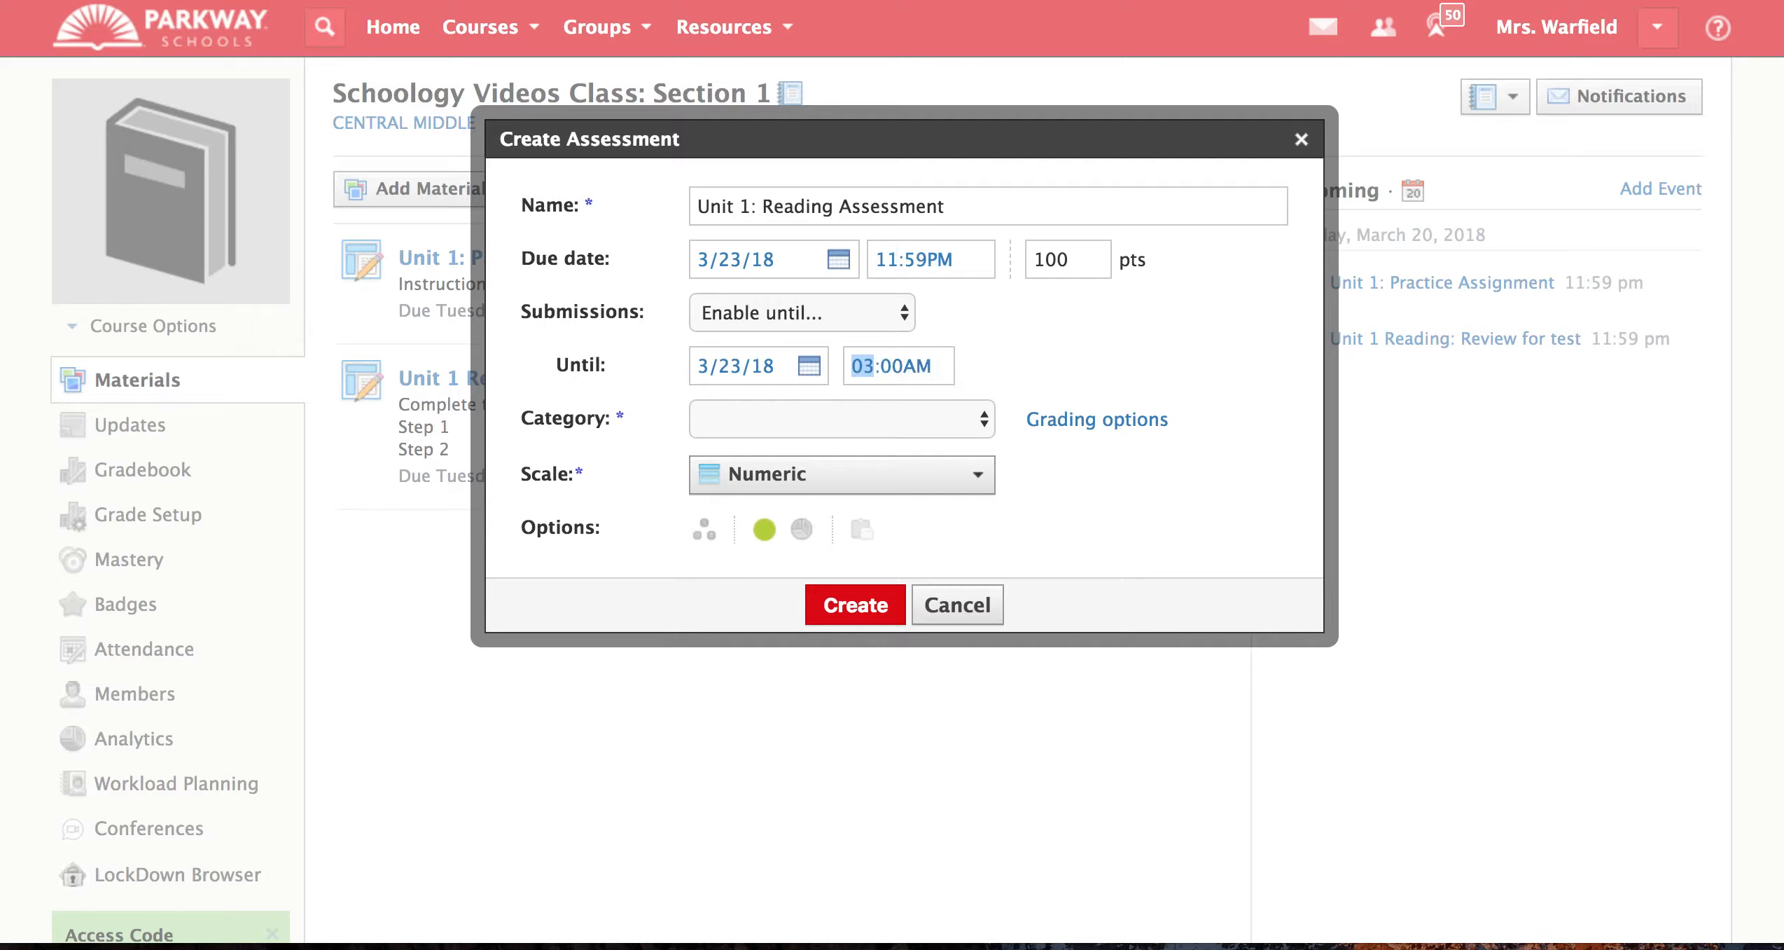
{"action": "key", "text": "Tab"}
{"action": "key", "text": "Tab"}
{"action": "type", "text": "p"}
{"action": "left_click", "coordinate": [992, 372]}
Assign the assessment to the Reading category and choose its grading scale.
{"action": "left_click", "coordinate": [844, 411]}
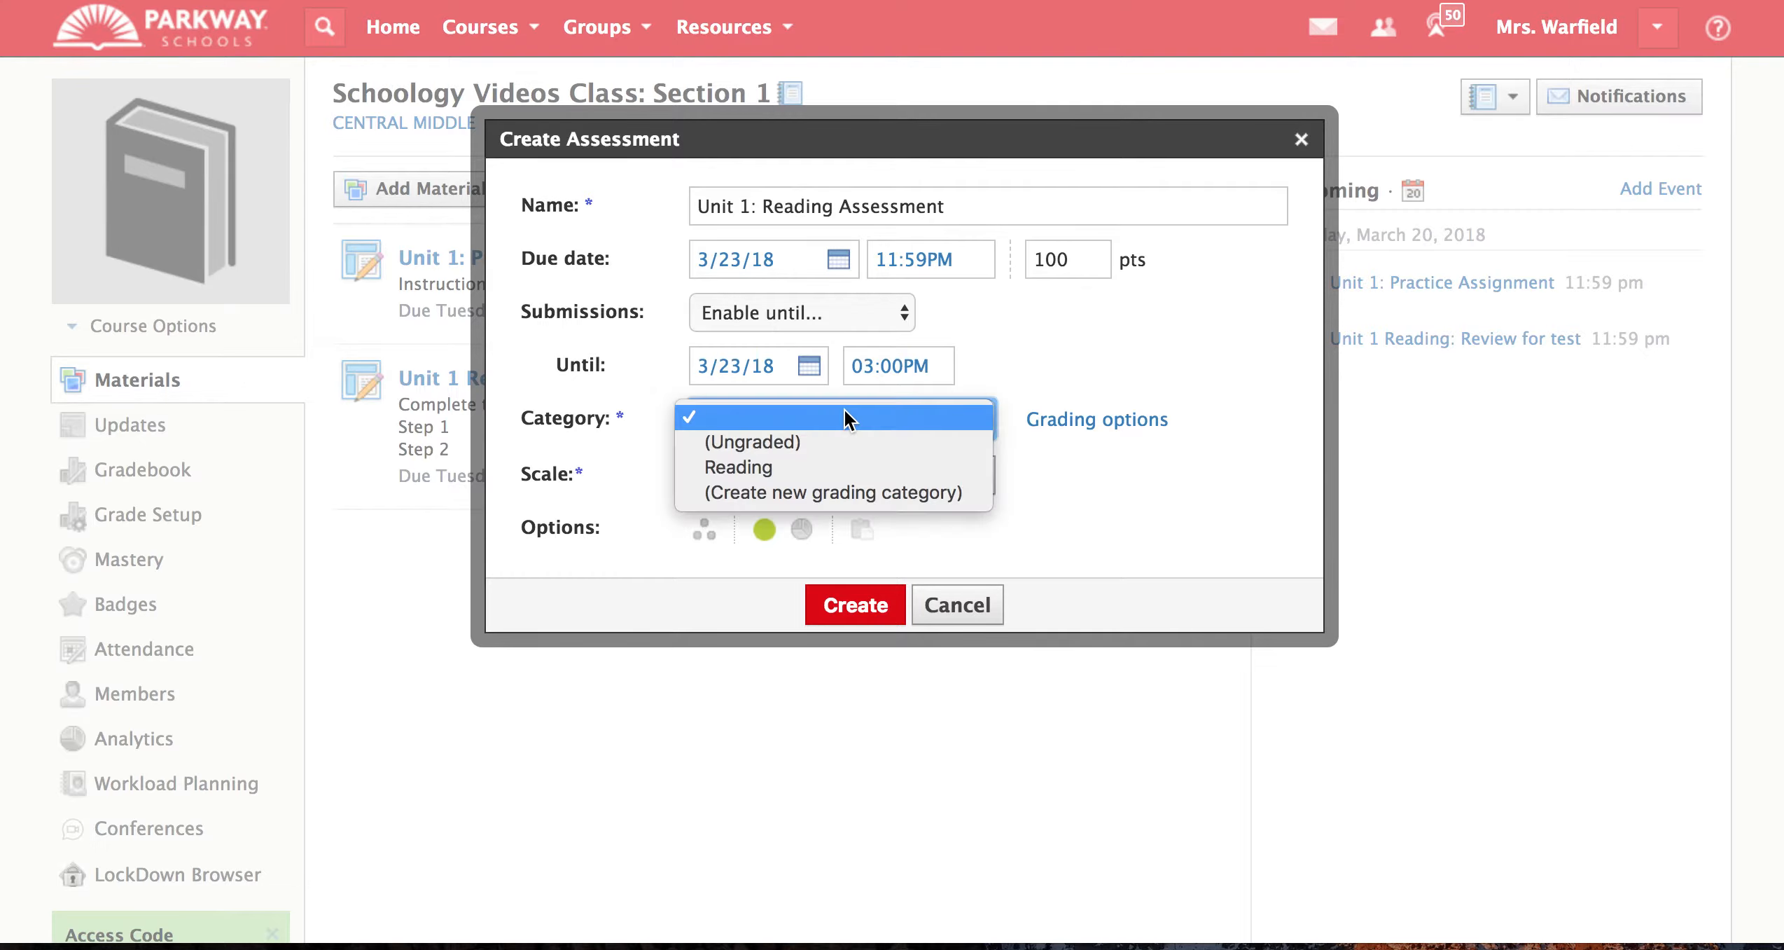
{"action": "left_click", "coordinate": [825, 465]}
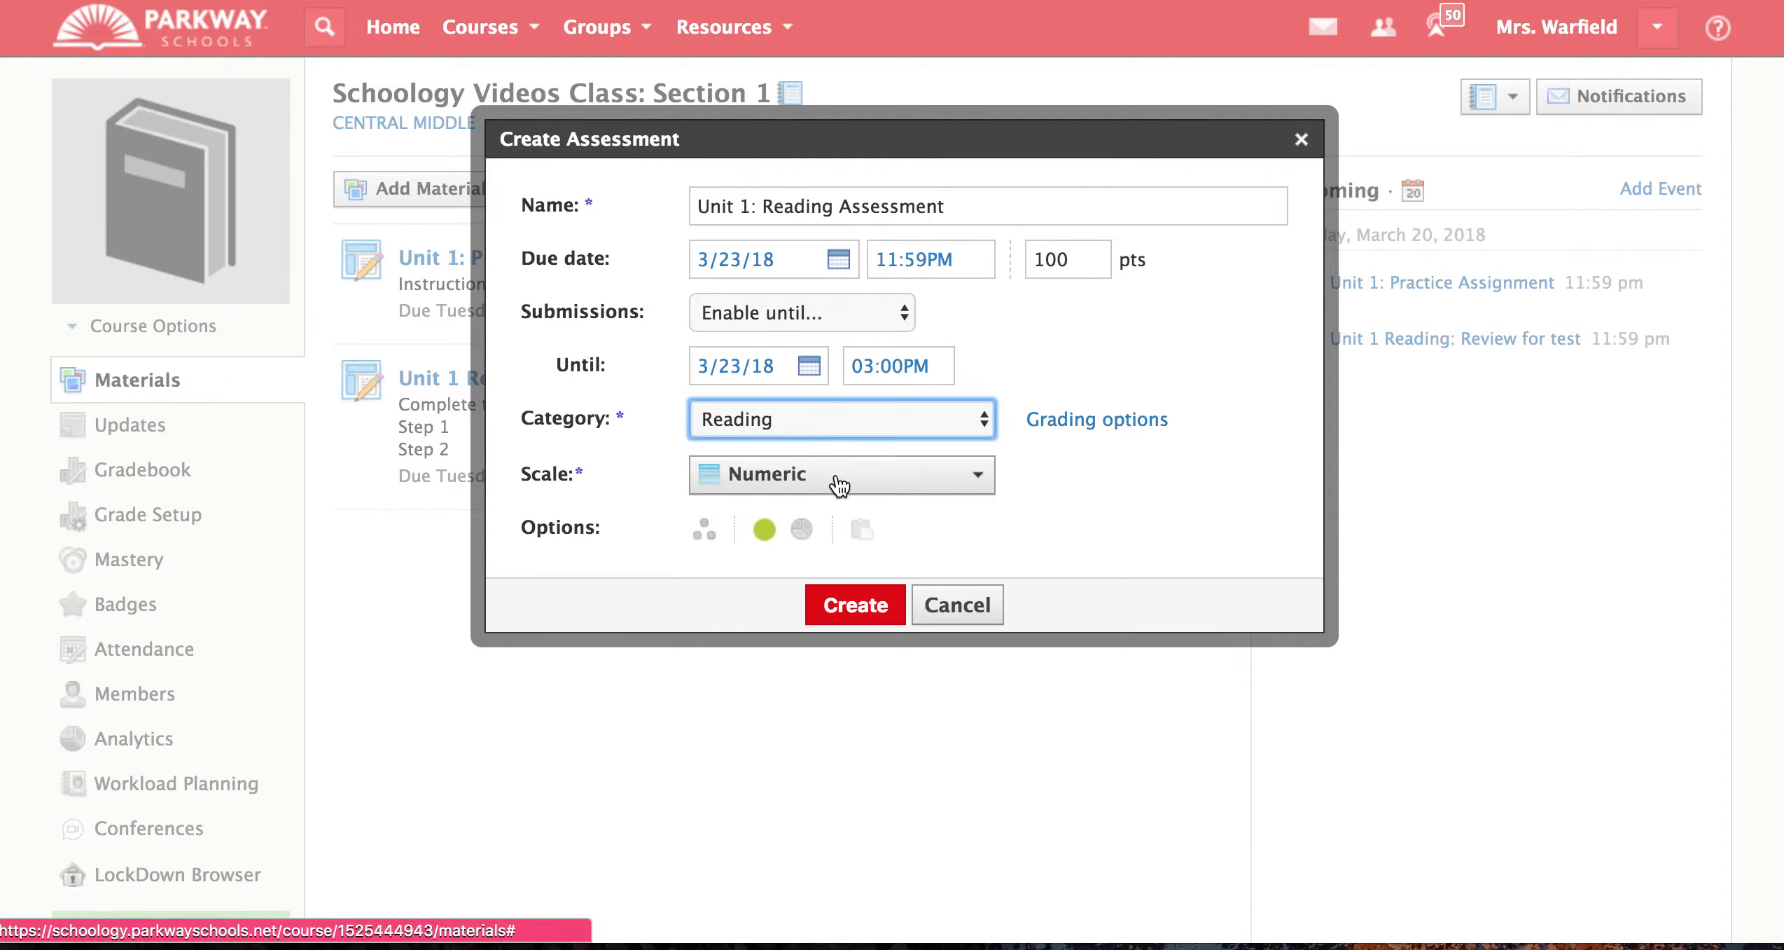
{"action": "left_click", "coordinate": [838, 482]}
{"action": "left_click", "coordinate": [839, 521]}
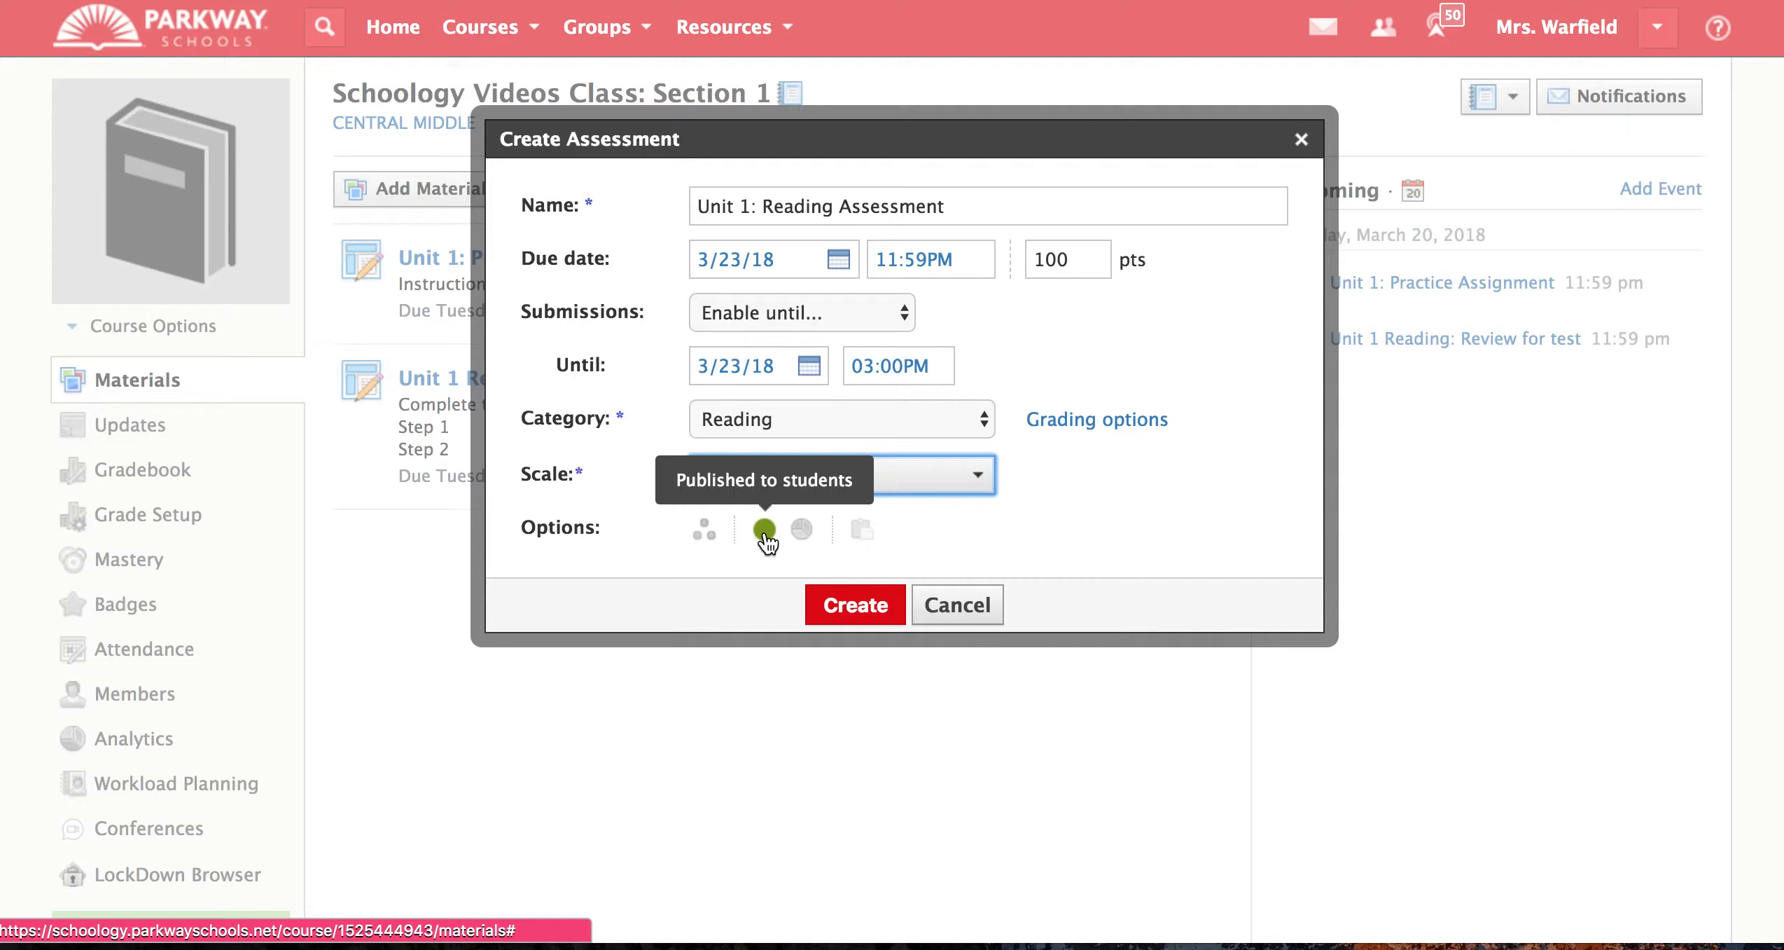
Turn on the grade statistics option for the assessment and create it.
{"action": "left_click", "coordinate": [802, 530]}
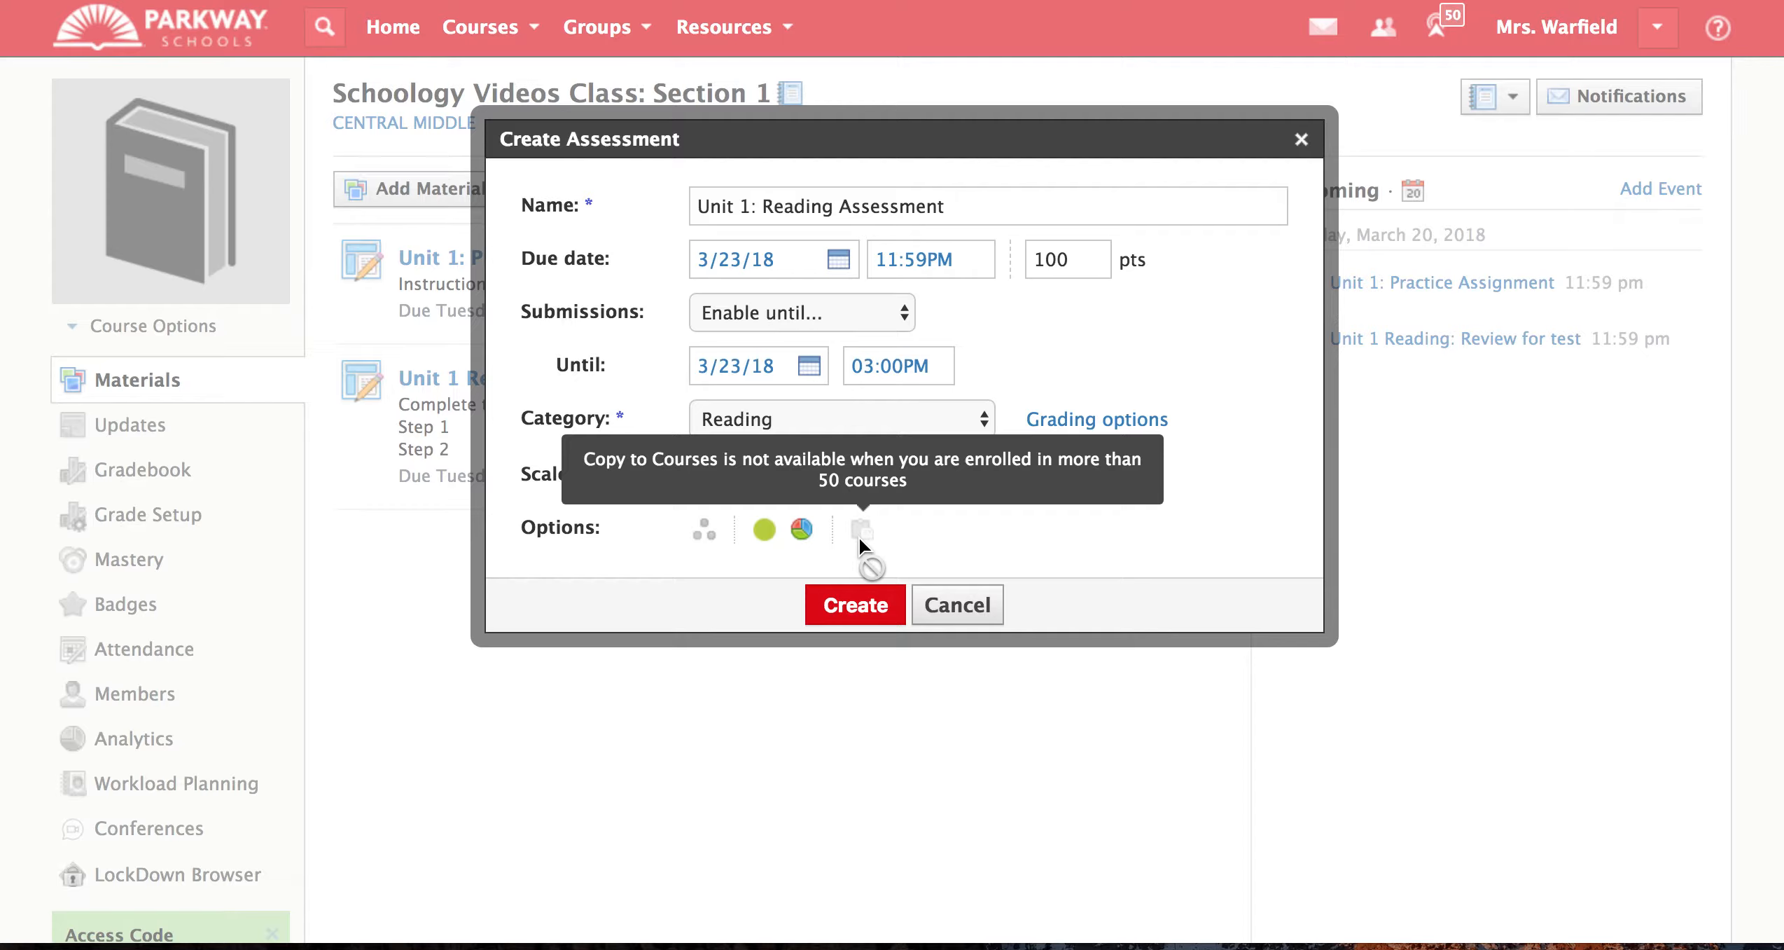
{"action": "left_click", "coordinate": [864, 604]}
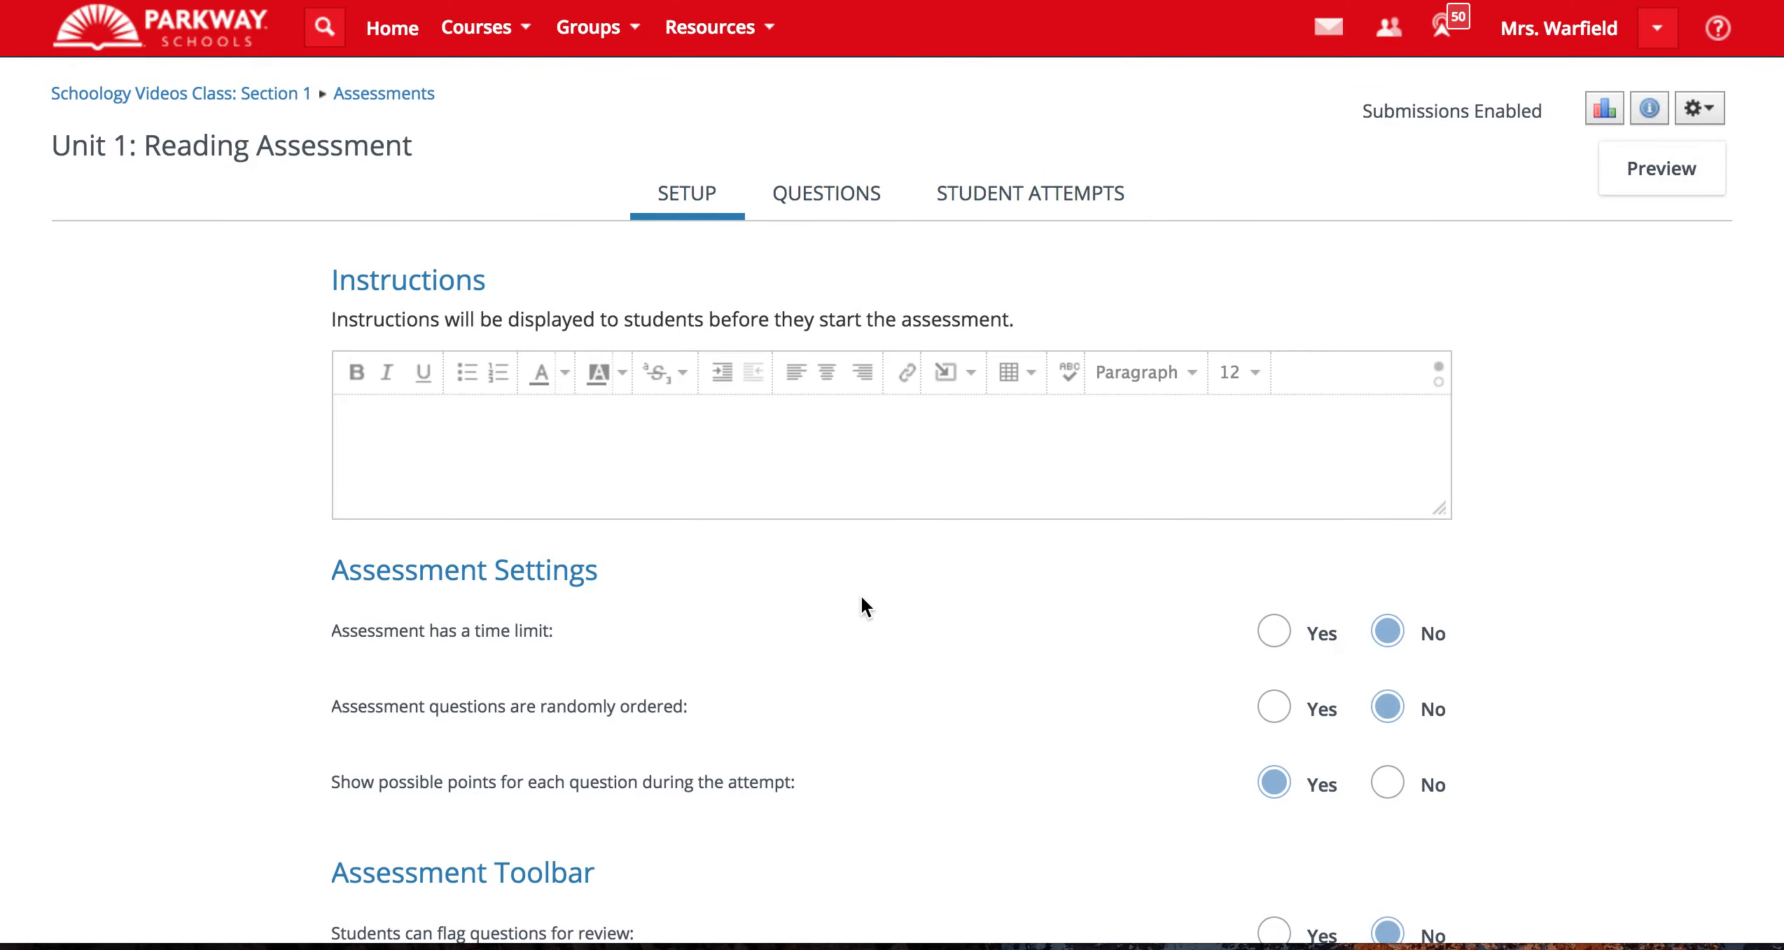
Give the assessment a 45-minute time limit and have its questions randomly ordered.
{"action": "left_click", "coordinate": [502, 424]}
{"action": "scroll", "coordinate": [502, 424], "scroll_direction": "down", "scroll_amount": 1}
{"action": "scroll", "coordinate": [502, 424], "scroll_direction": "up", "scroll_amount": 1}
{"action": "scroll", "coordinate": [502, 424], "scroll_direction": "down", "scroll_amount": 3}
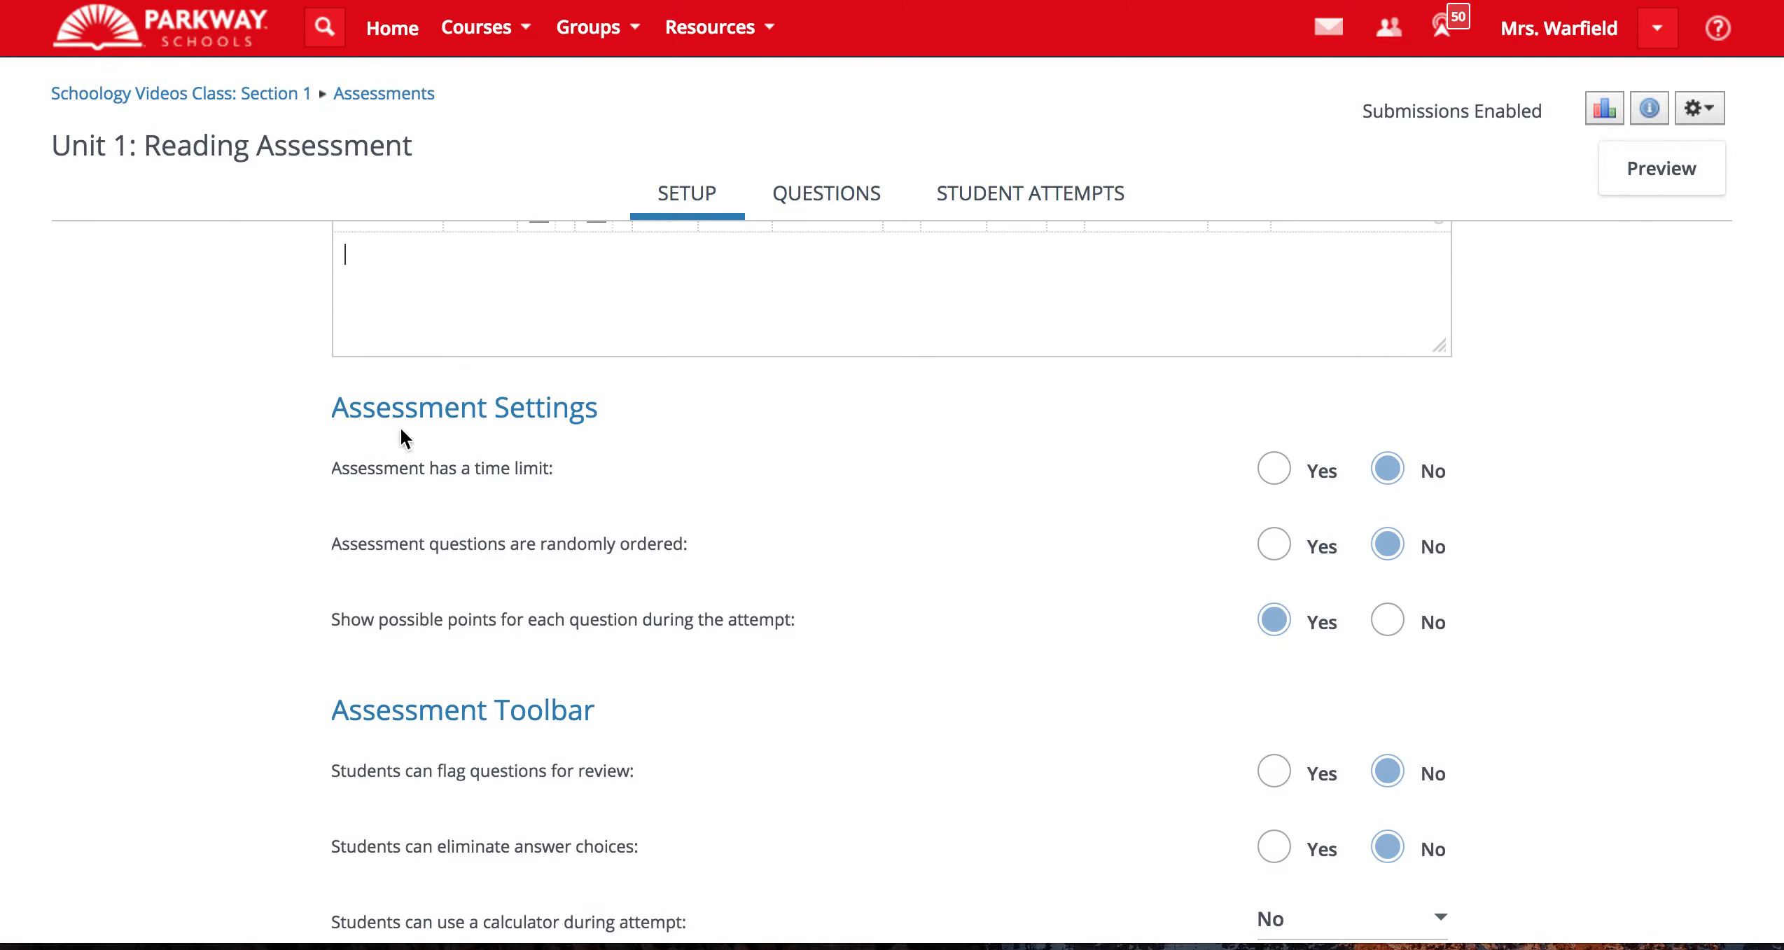
{"action": "scroll", "coordinate": [825, 538], "scroll_direction": "down", "scroll_amount": 1}
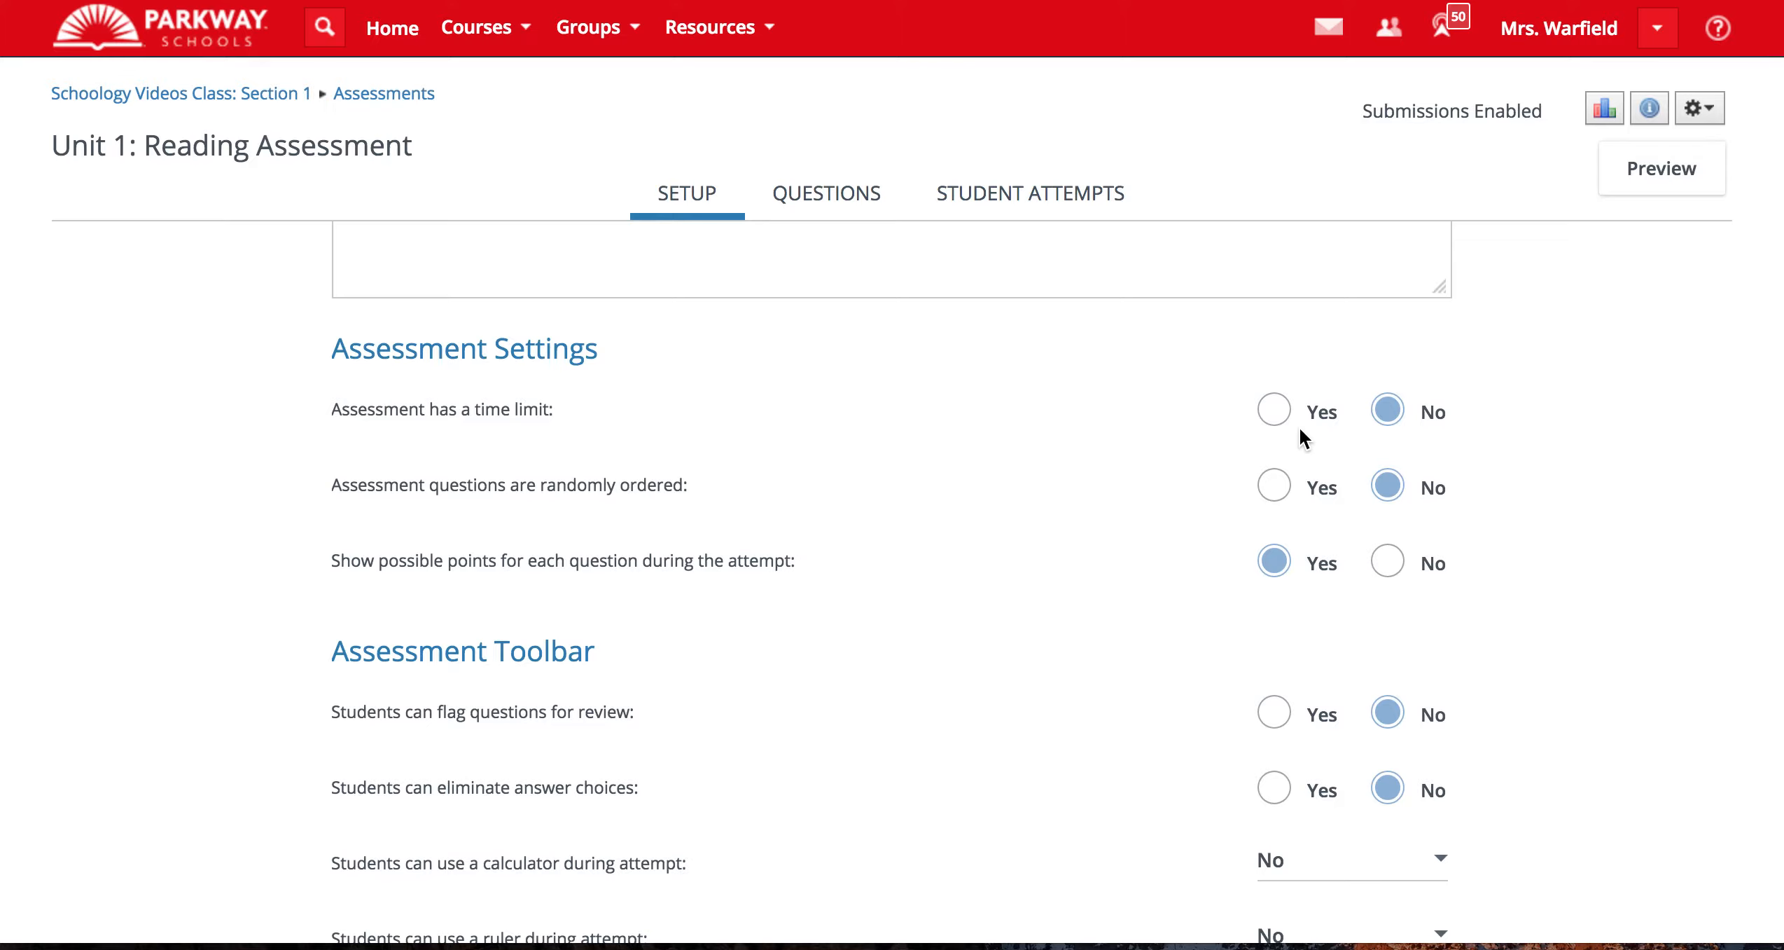
{"action": "left_click", "coordinate": [1279, 417]}
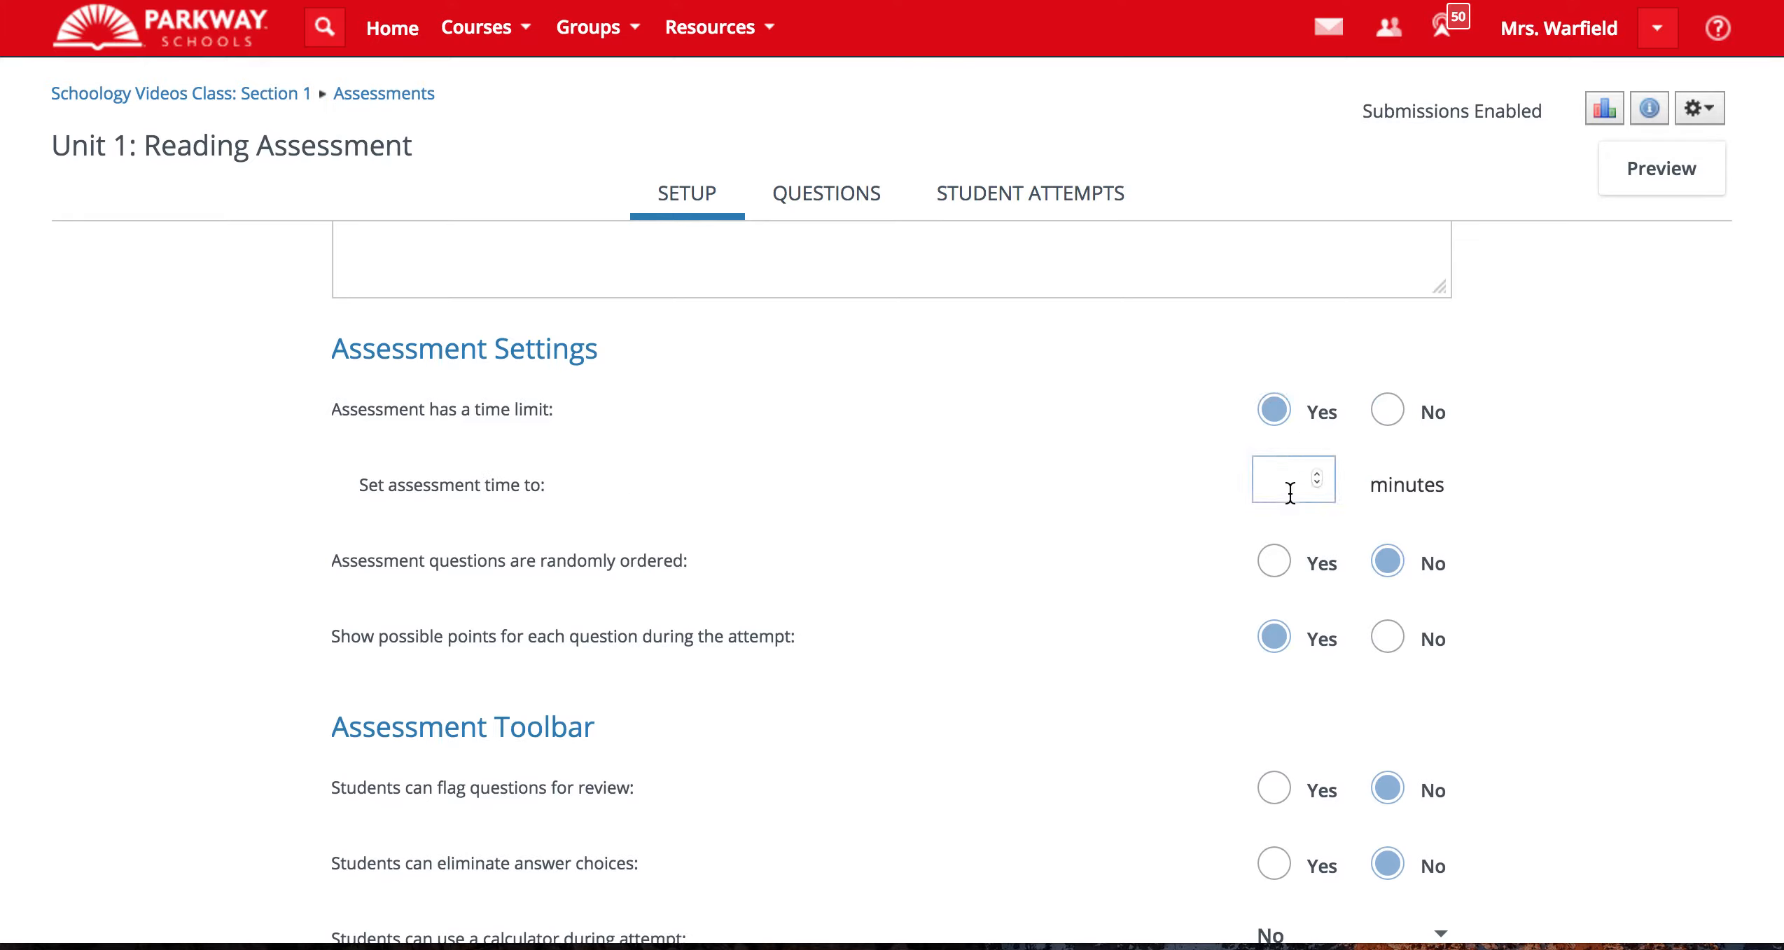
{"action": "type", "text": "45"}
{"action": "left_click", "coordinate": [1534, 491]}
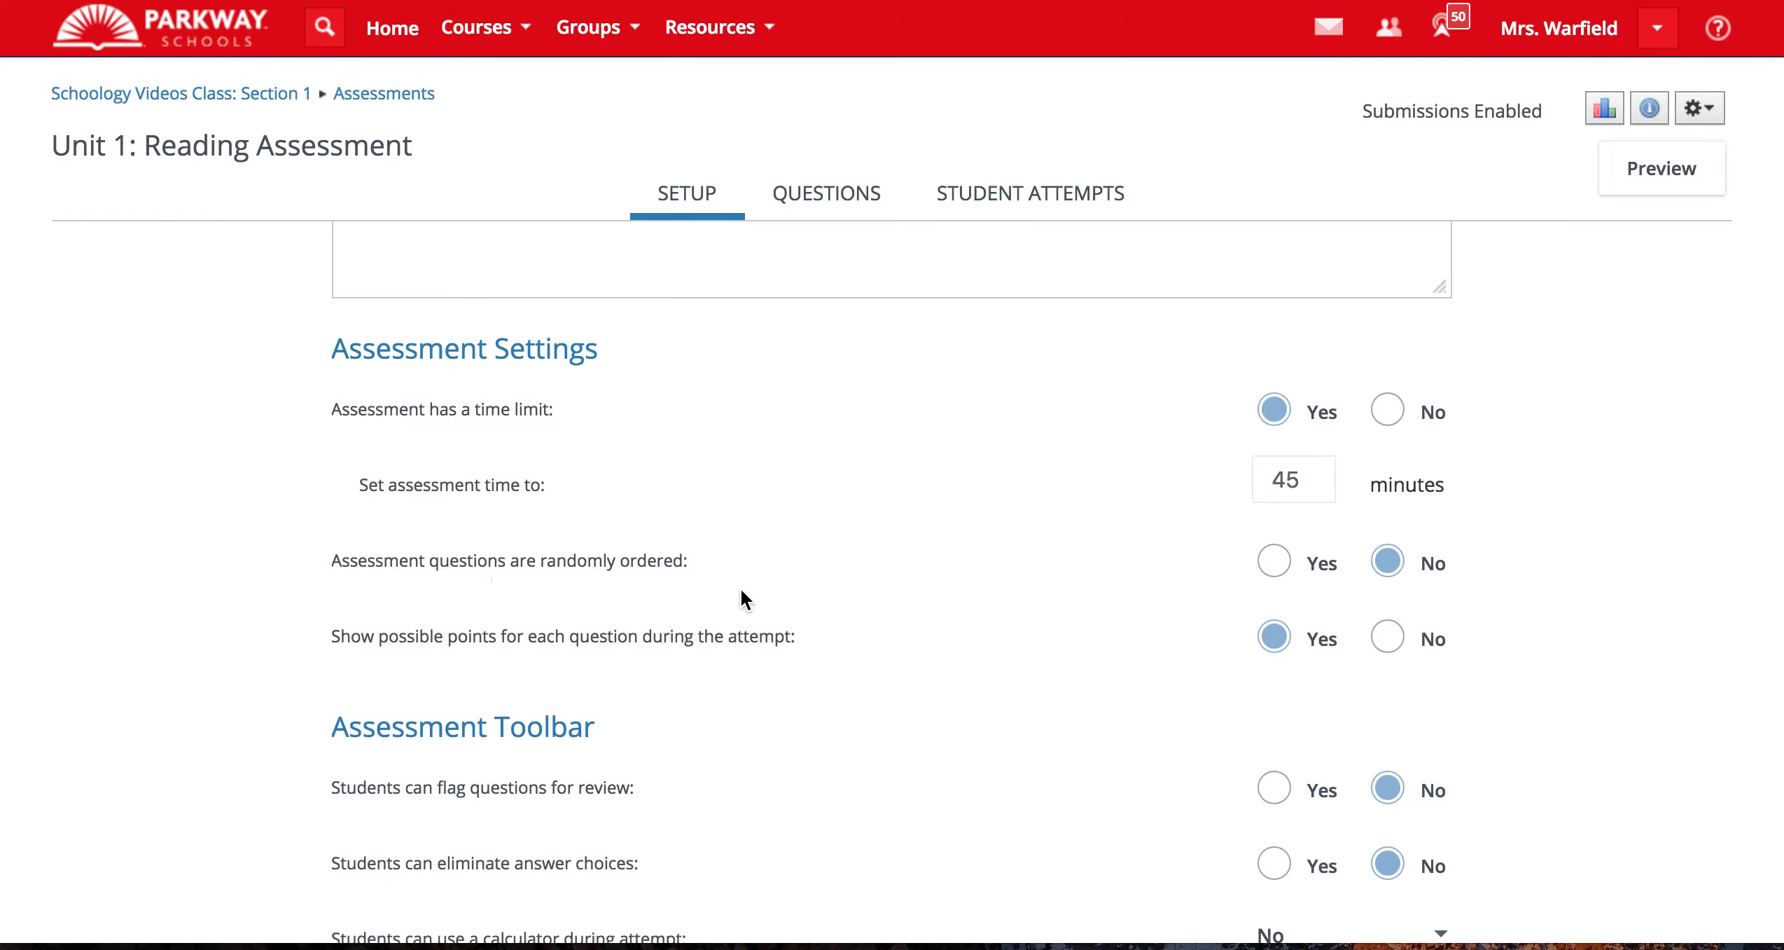
{"action": "left_click", "coordinate": [1273, 564]}
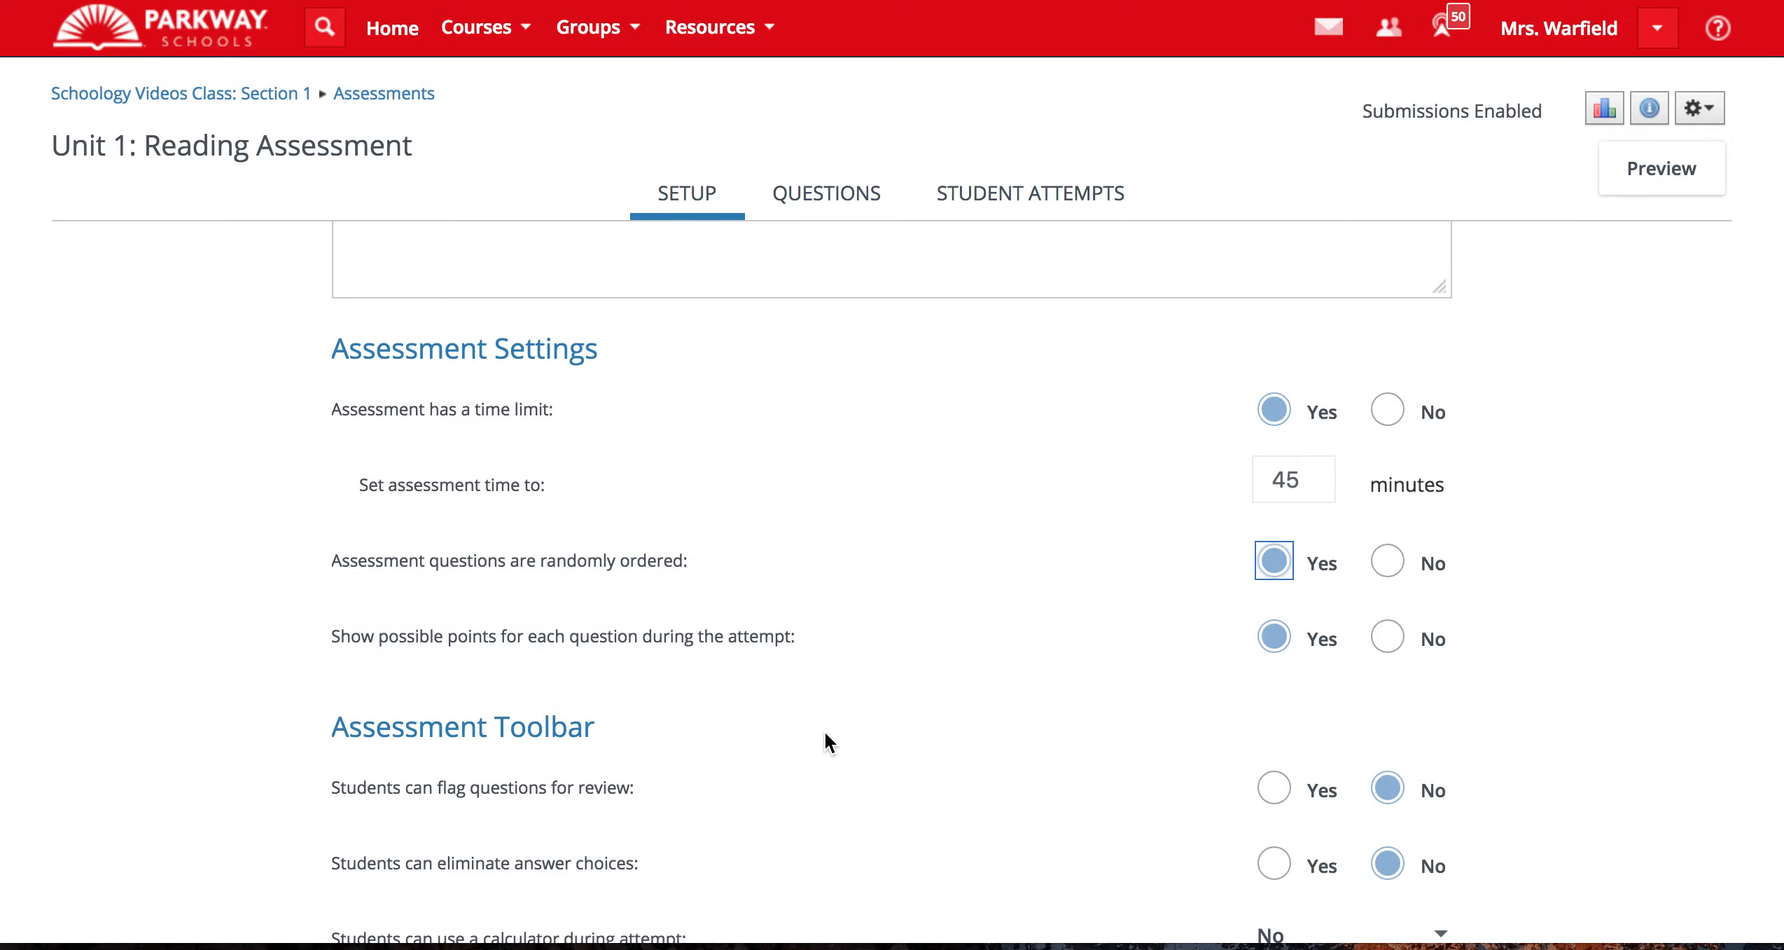
Allow students to flag questions for review and to eliminate answer choices.
{"action": "scroll", "coordinate": [823, 729], "scroll_direction": "down", "scroll_amount": 5}
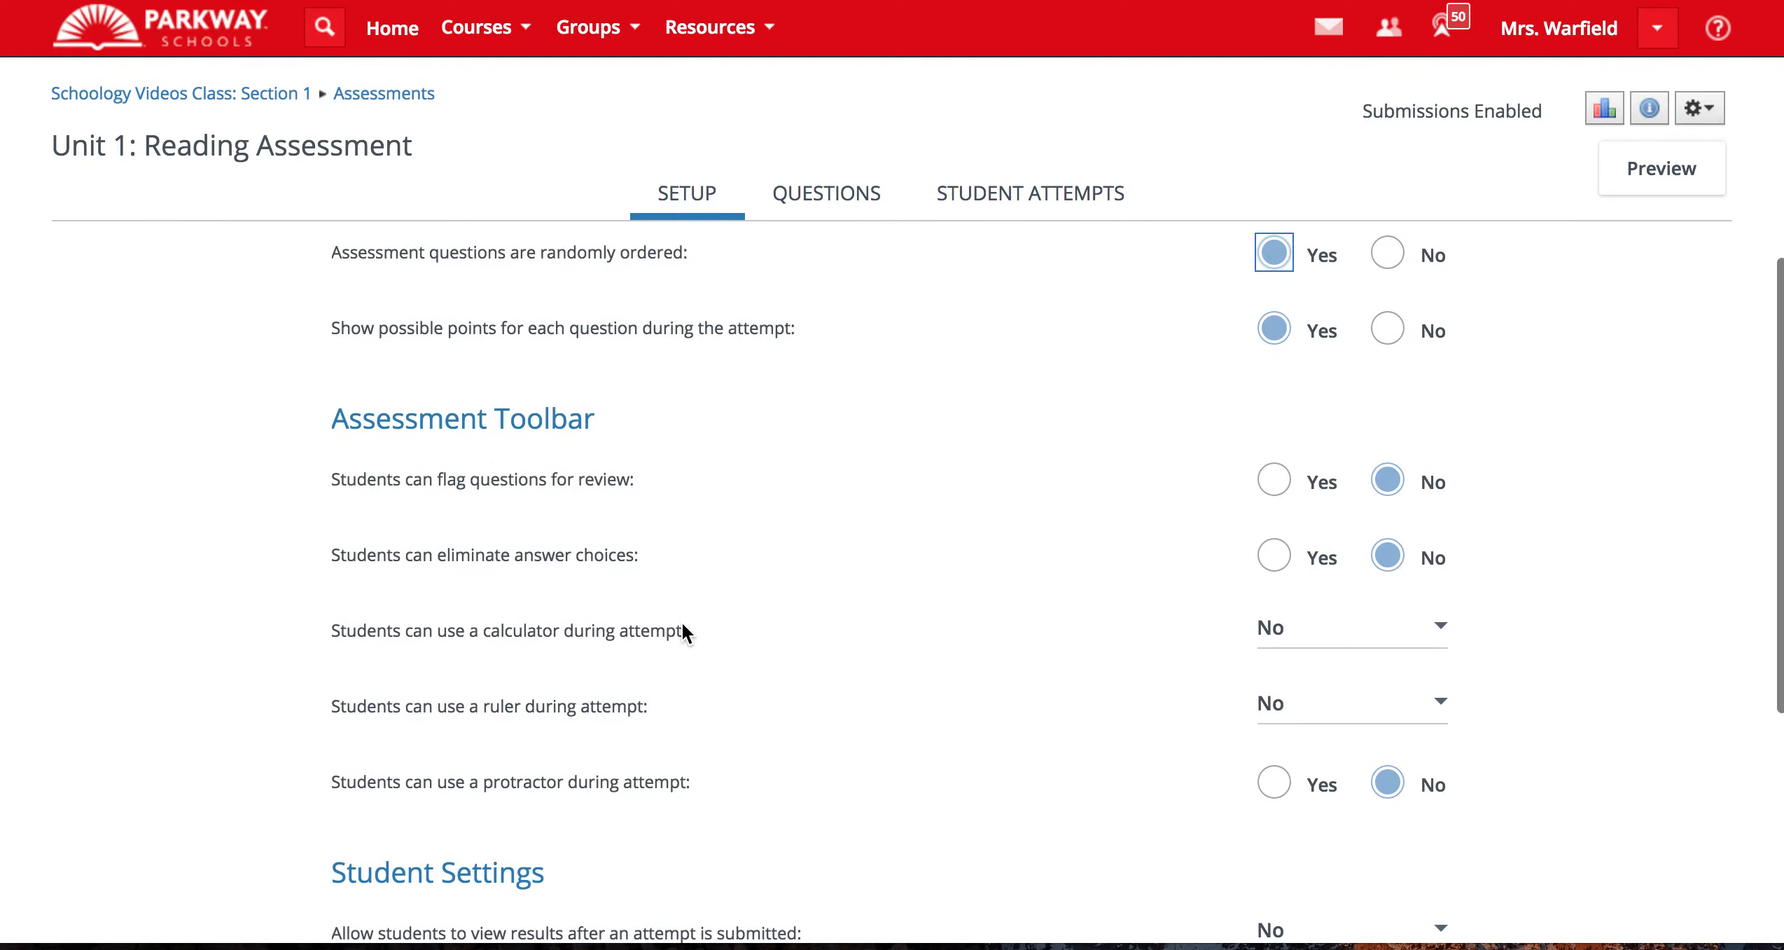
{"action": "scroll", "coordinate": [681, 623], "scroll_direction": "down", "scroll_amount": 2}
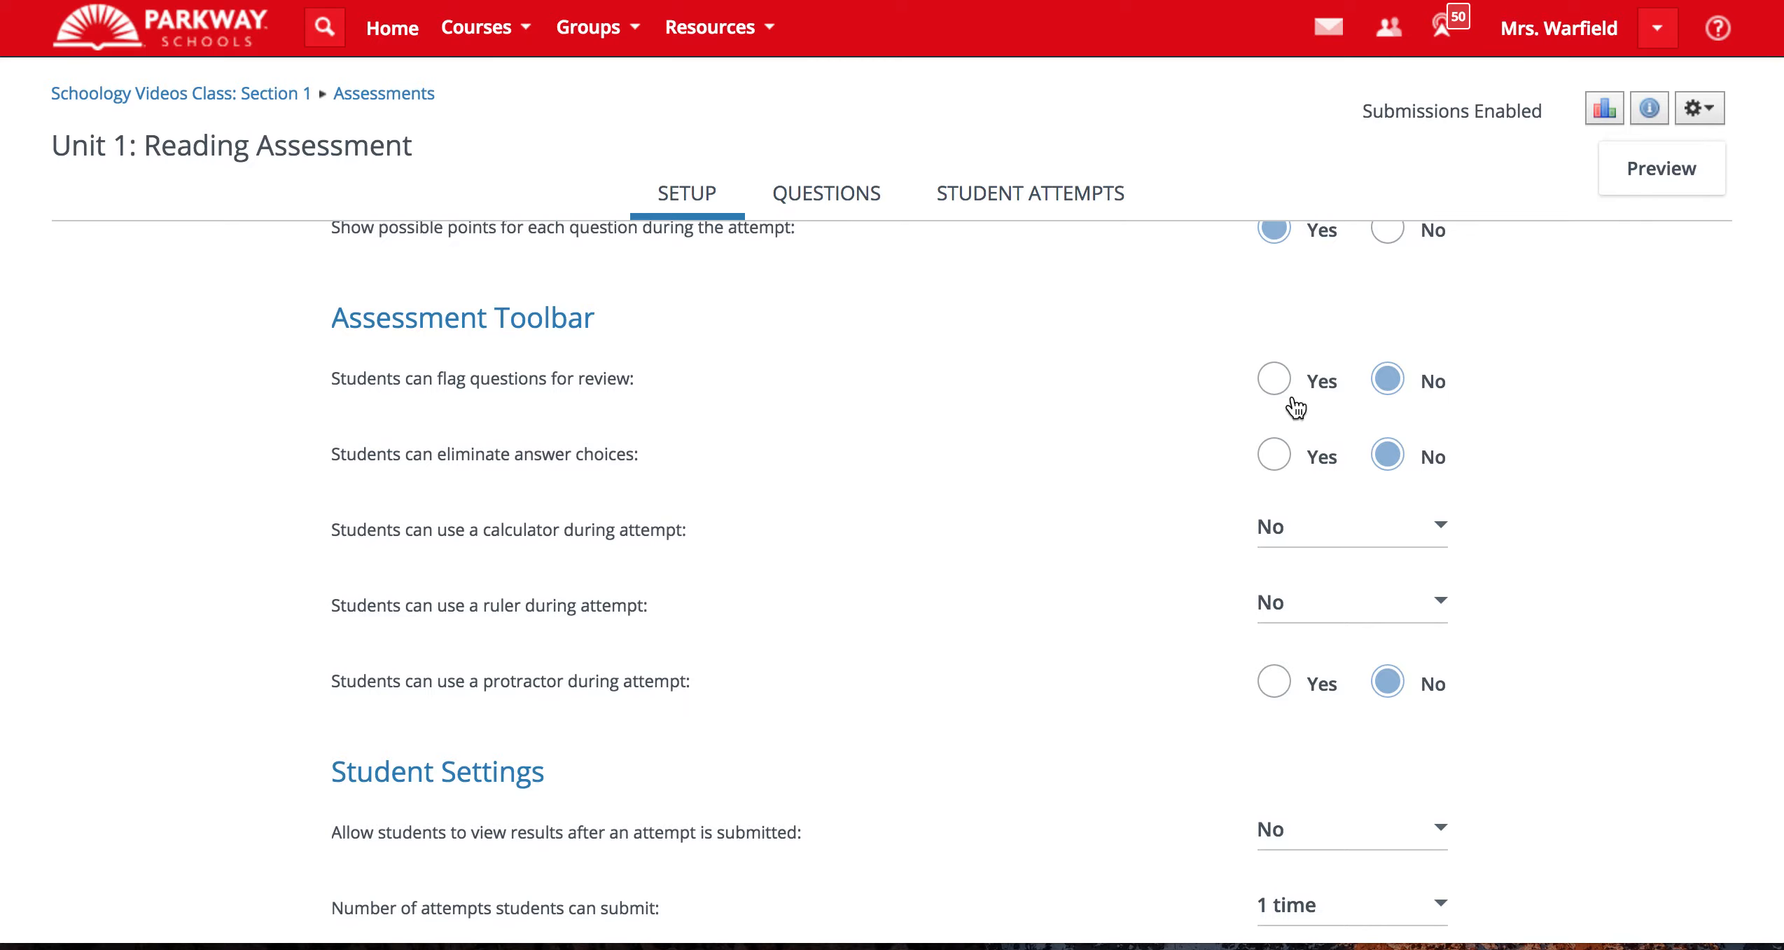
{"action": "left_click", "coordinate": [1276, 381]}
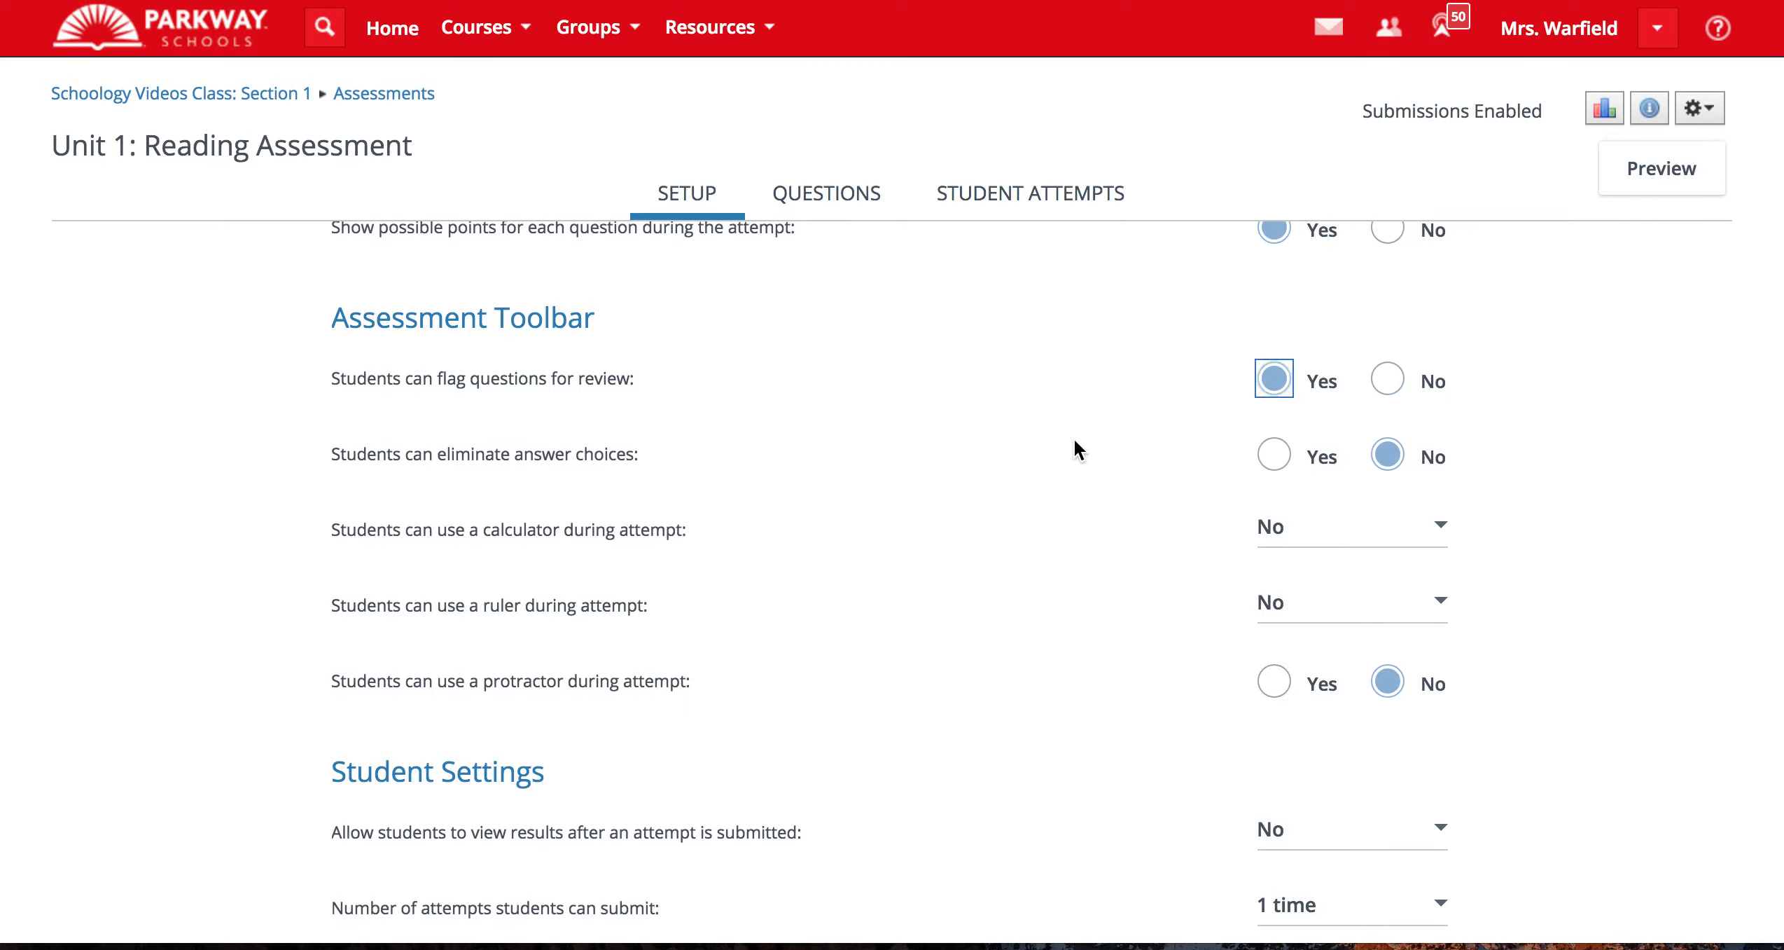
{"action": "scroll", "coordinate": [1073, 436], "scroll_direction": "down", "scroll_amount": 2}
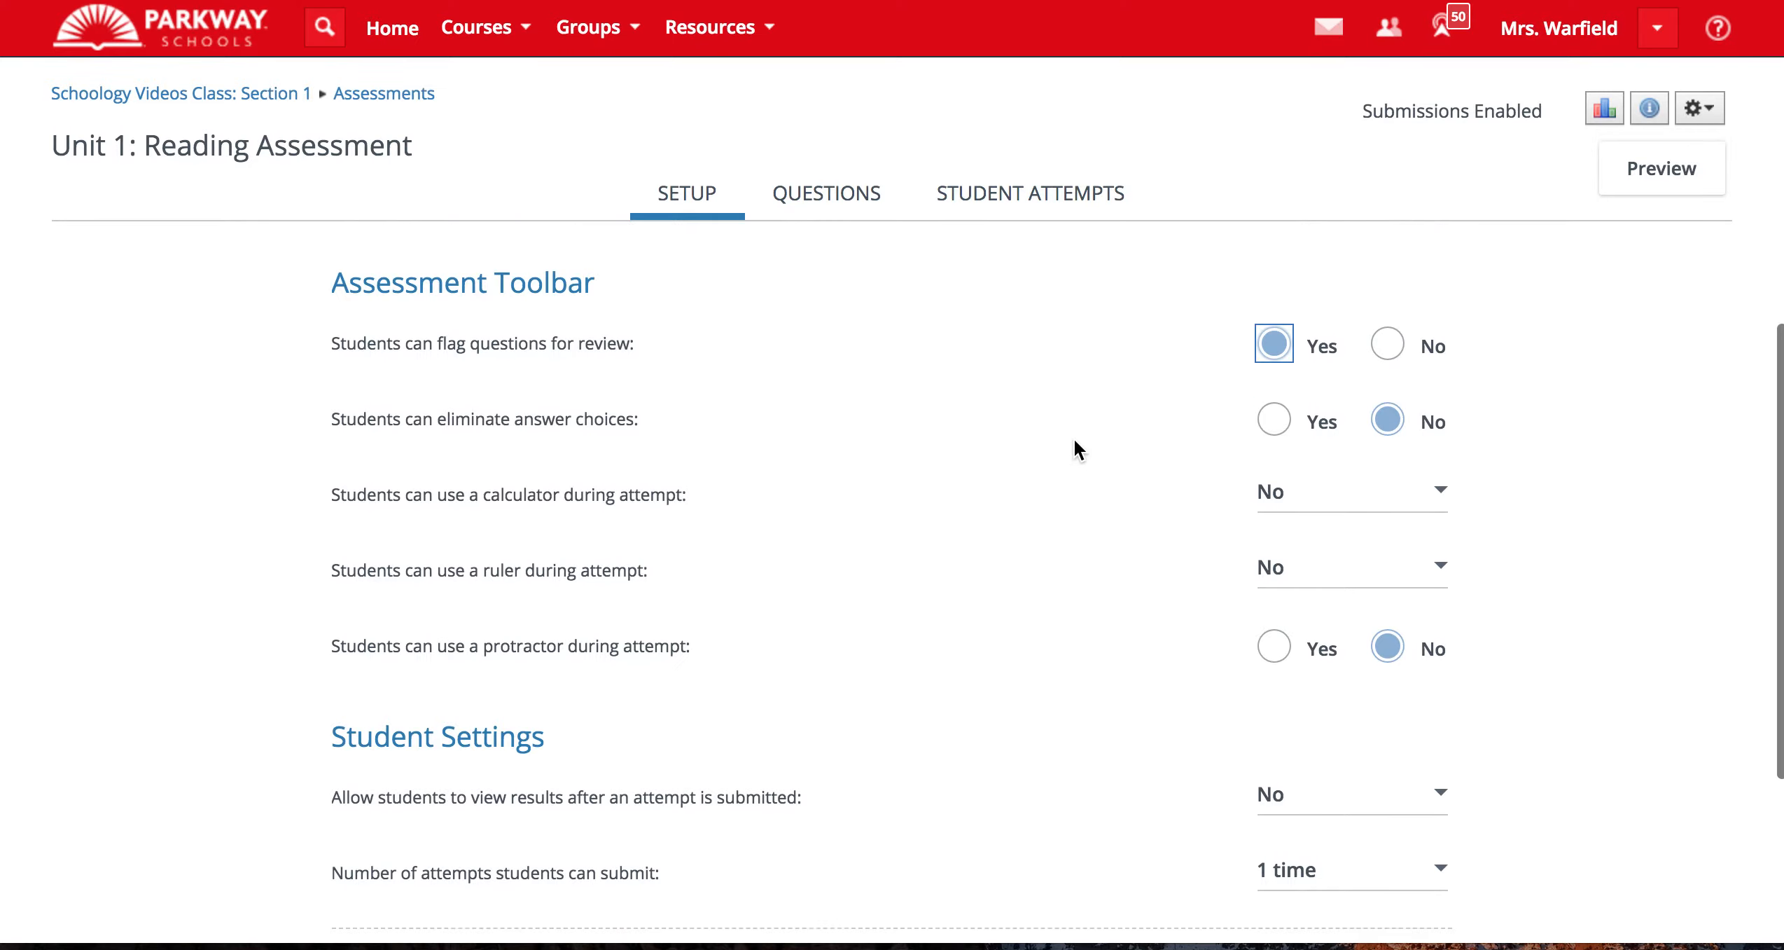
{"action": "left_click", "coordinate": [1286, 417]}
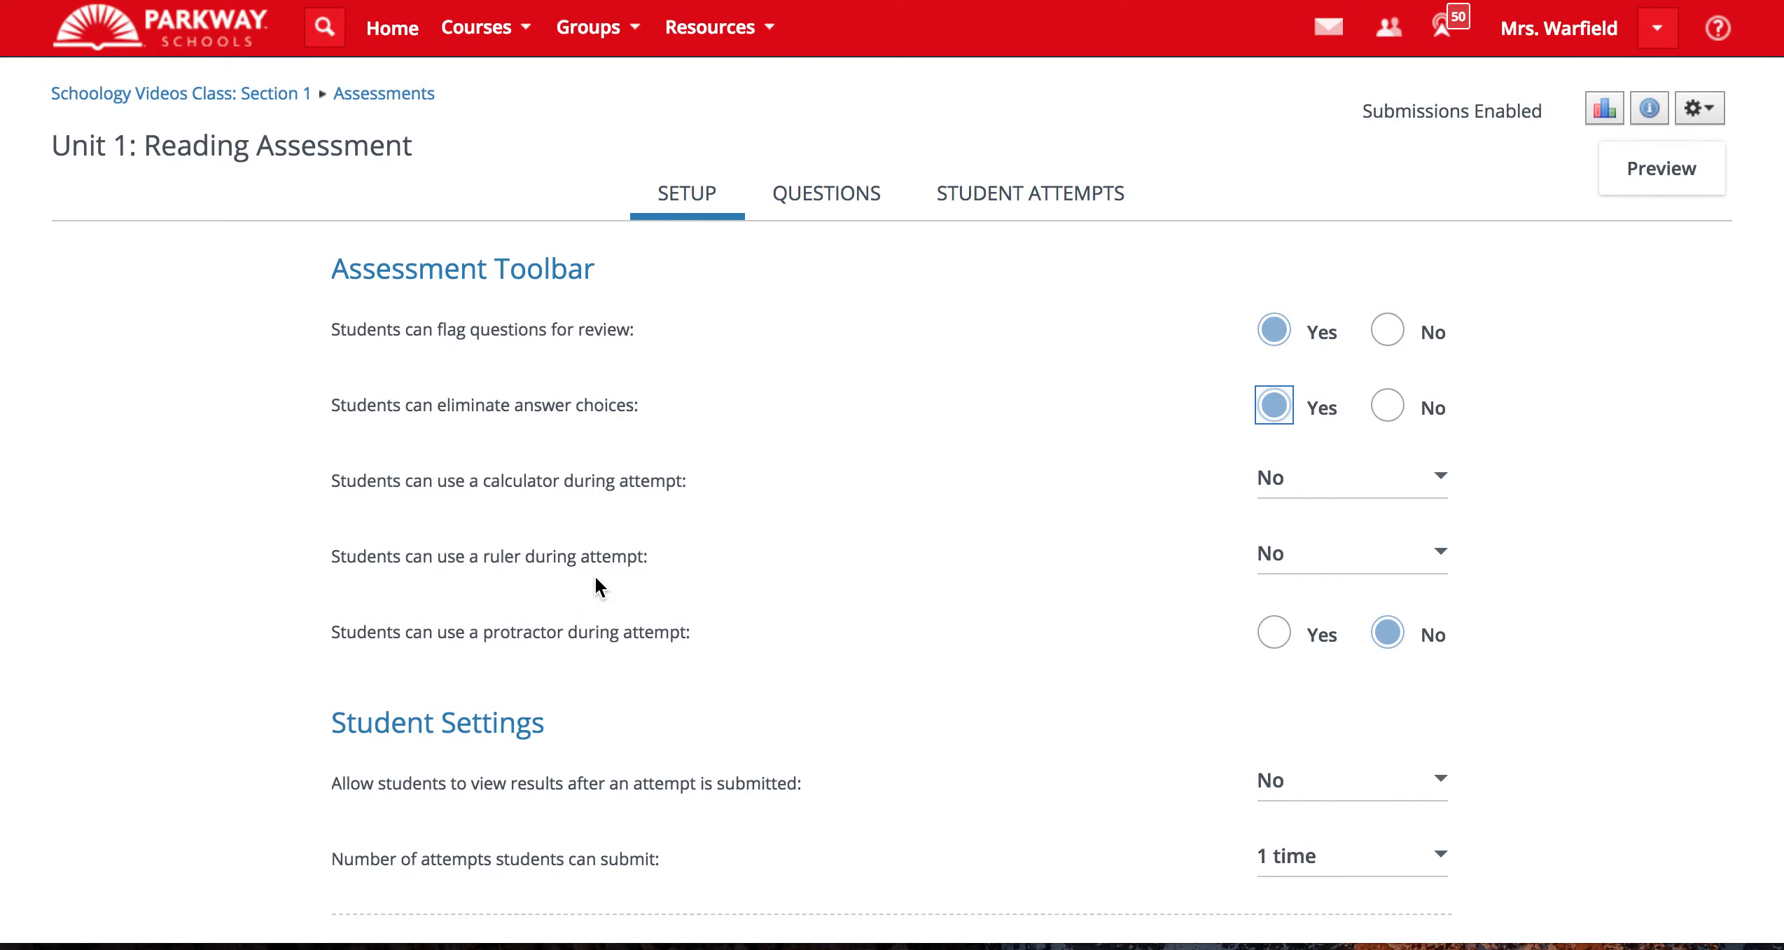
Review the toolbar settings and the options for letting students view results after submitting an attempt.
{"action": "scroll", "coordinate": [593, 574], "scroll_direction": "down", "scroll_amount": 2}
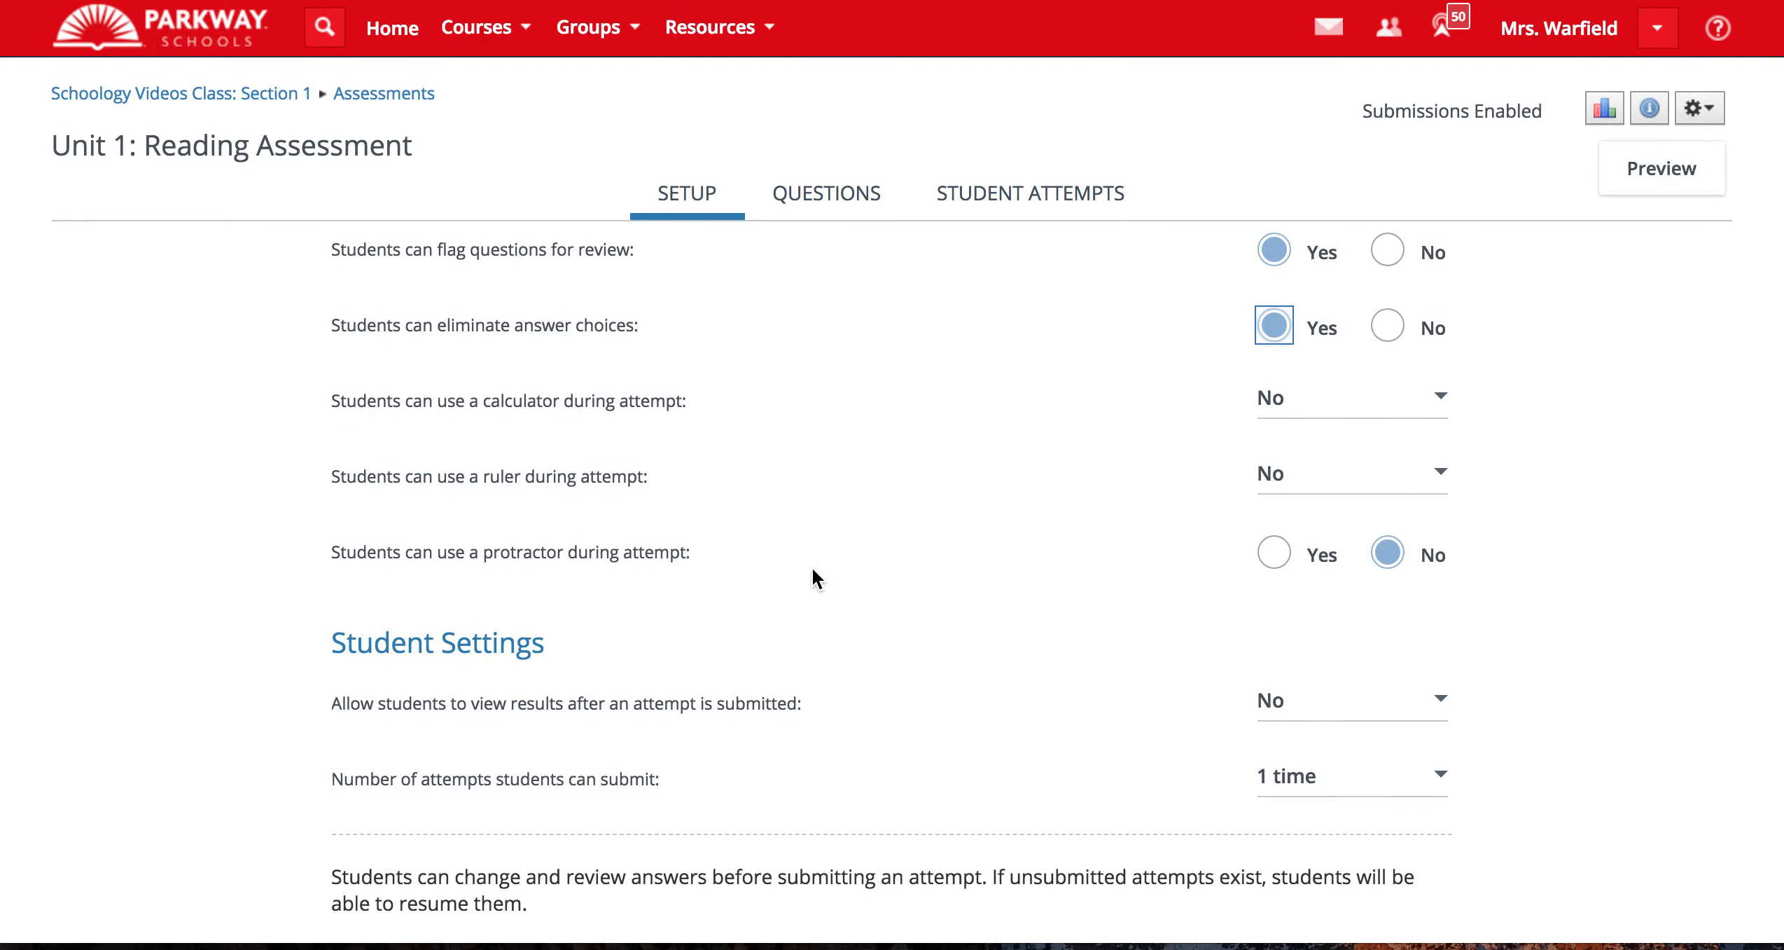
{"action": "scroll", "coordinate": [812, 566], "scroll_direction": "up", "scroll_amount": 2}
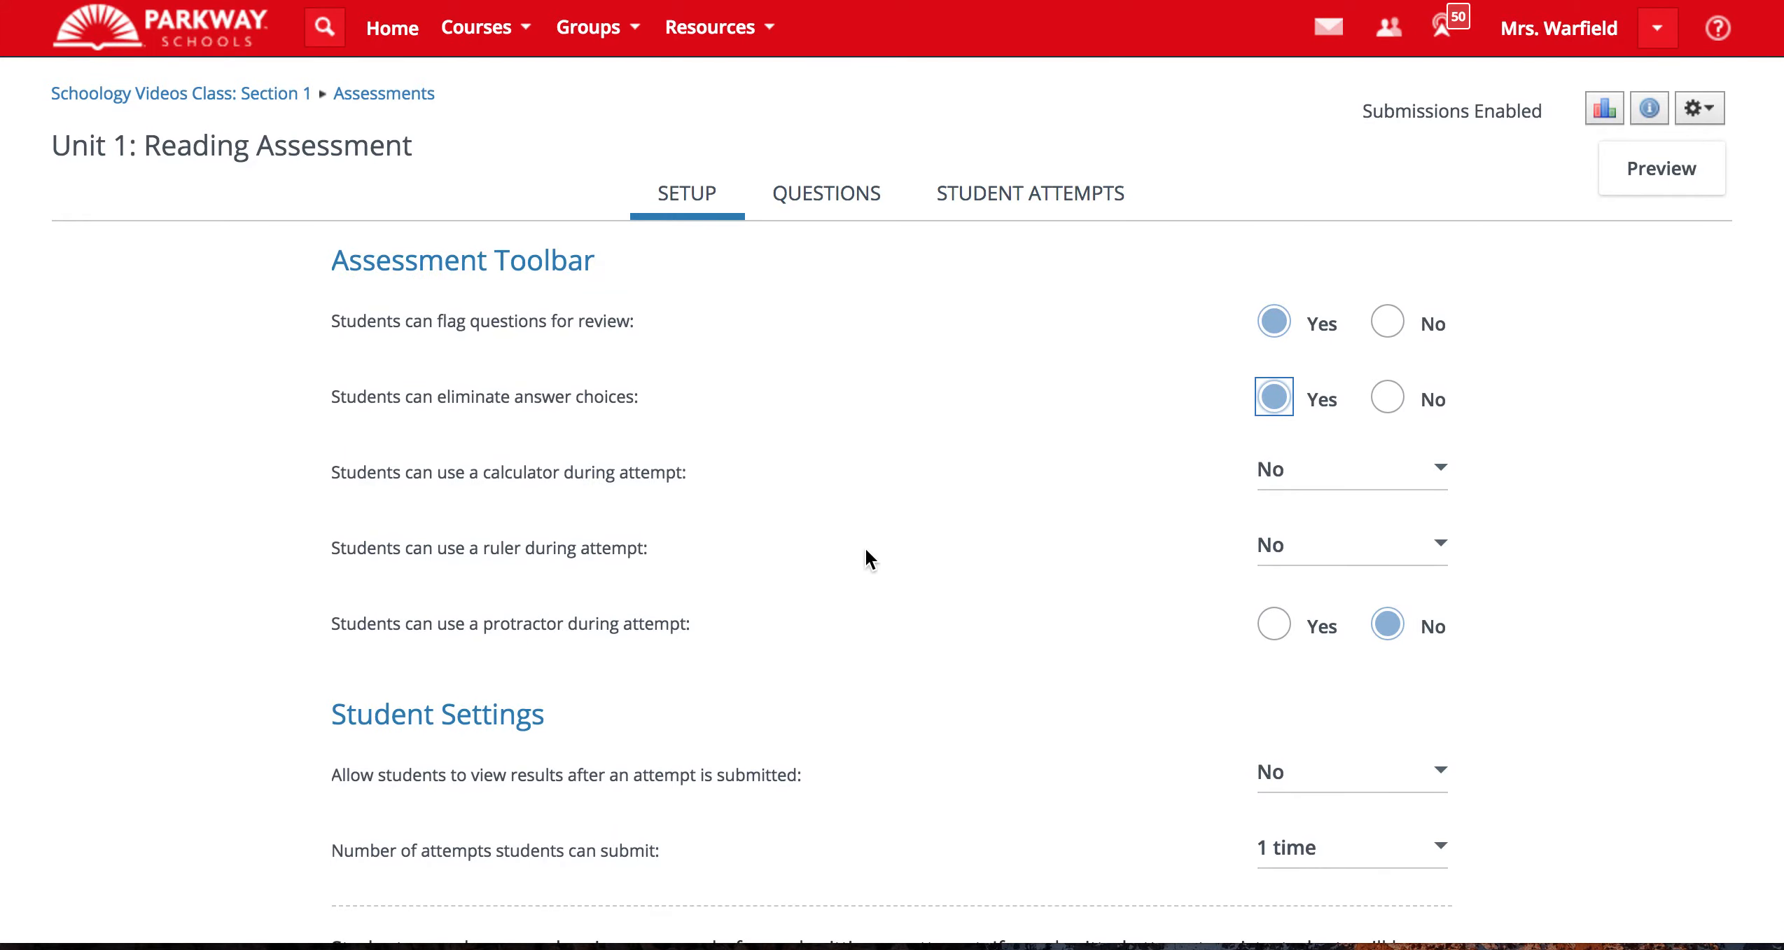
{"action": "scroll", "coordinate": [866, 556], "scroll_direction": "down", "scroll_amount": 4}
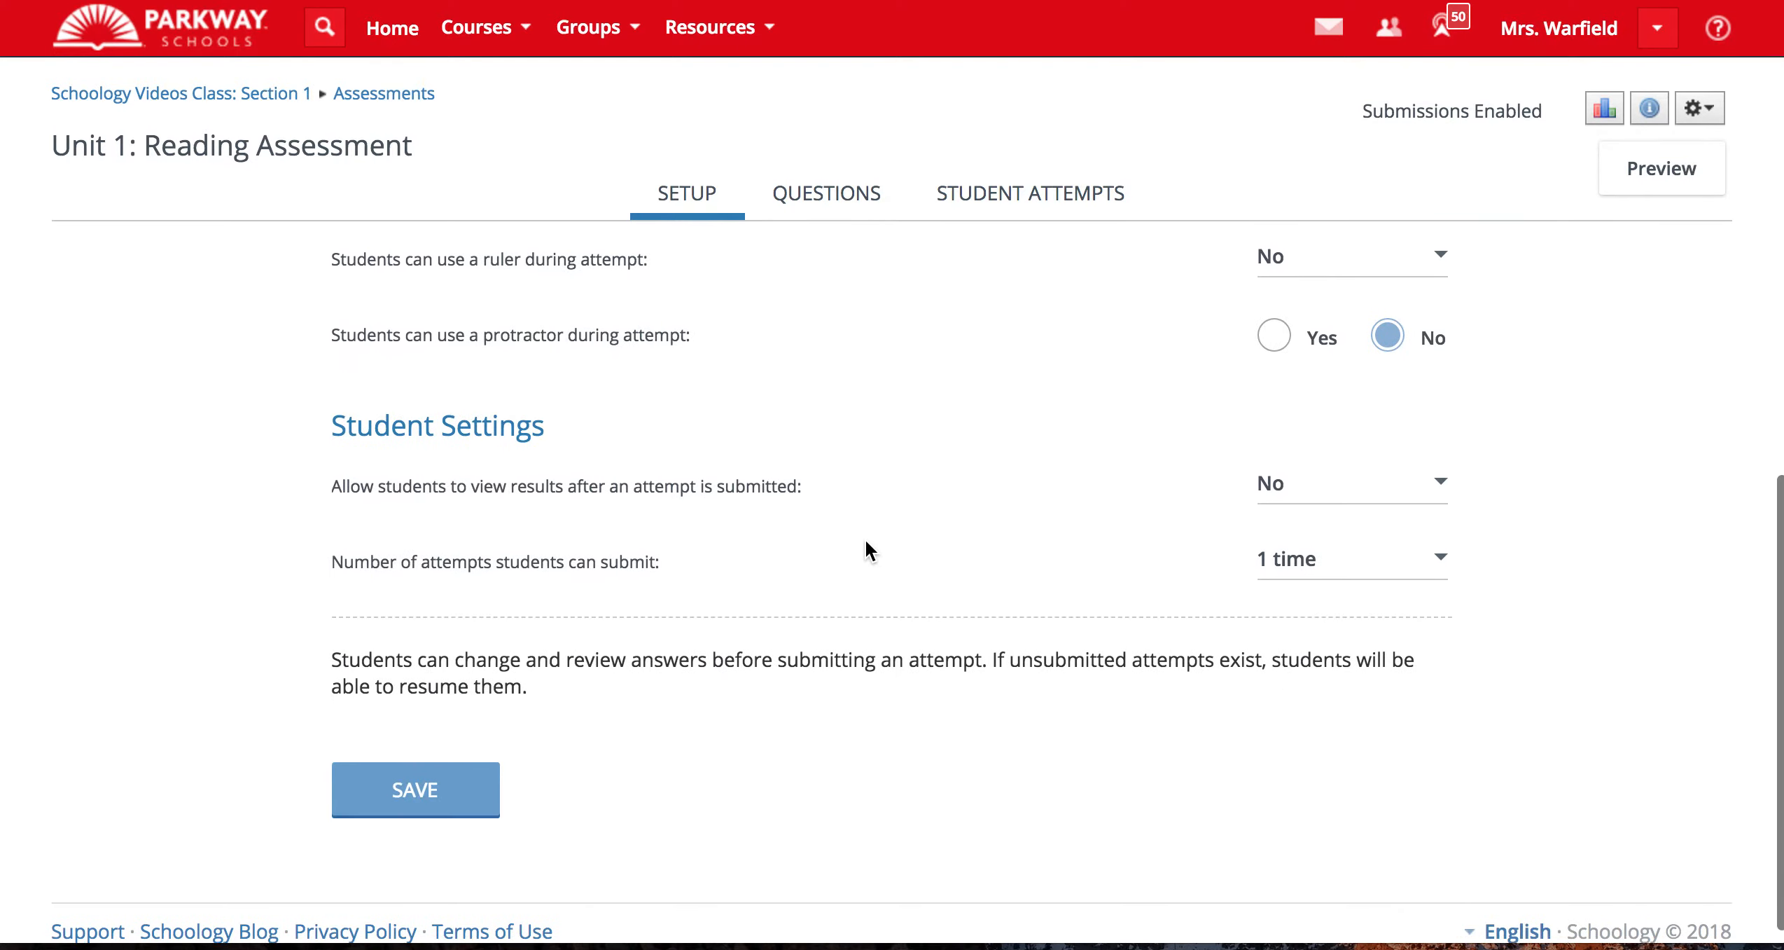
{"action": "scroll", "coordinate": [866, 542], "scroll_direction": "down", "scroll_amount": 1}
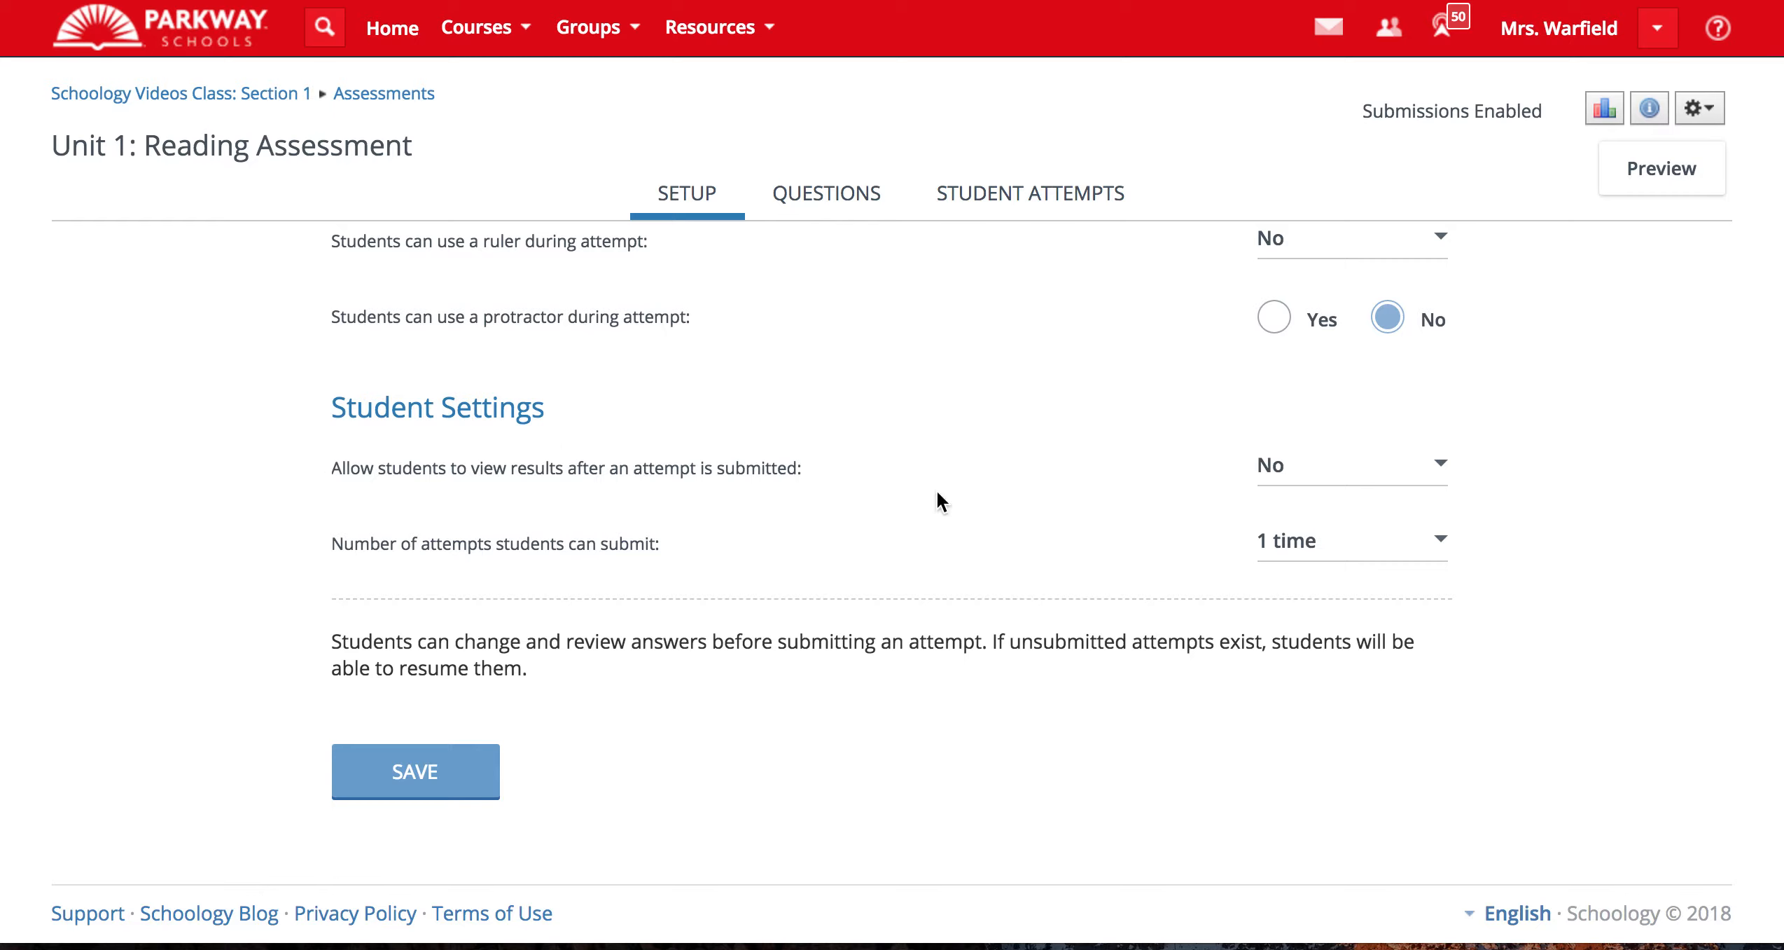
{"action": "left_click", "coordinate": [1271, 470]}
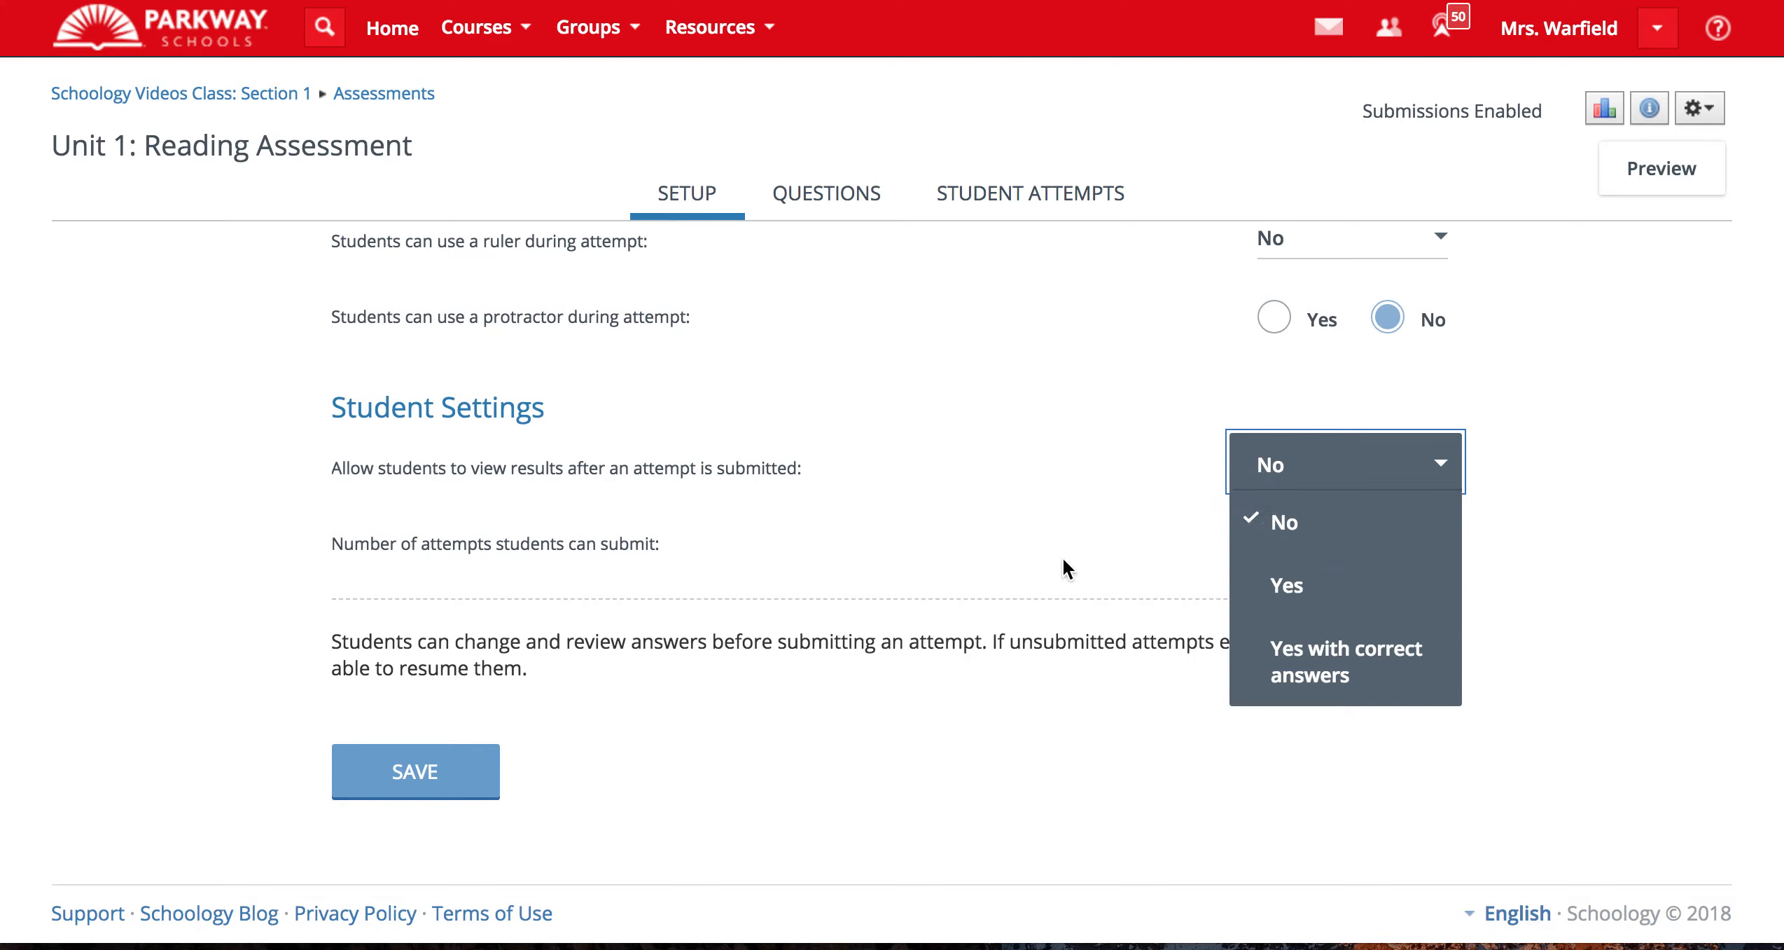
{"action": "left_click", "coordinate": [1043, 556]}
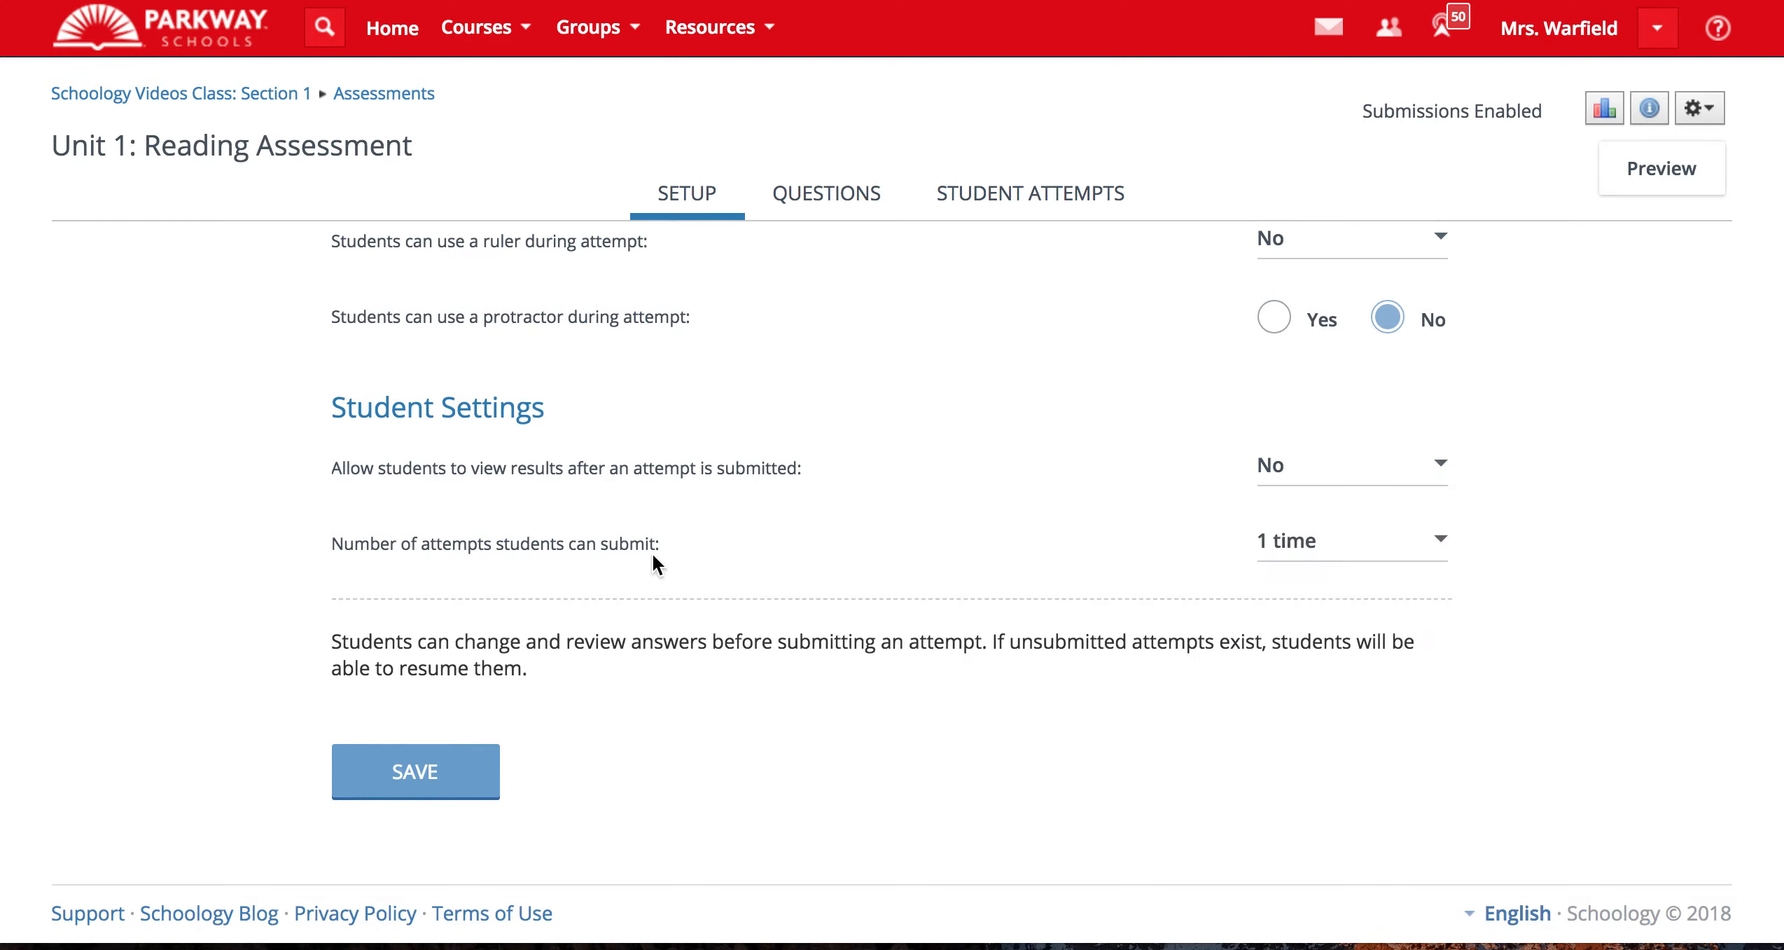
Set the number of attempts students can submit to 2 times.
{"action": "left_click", "coordinate": [1341, 561]}
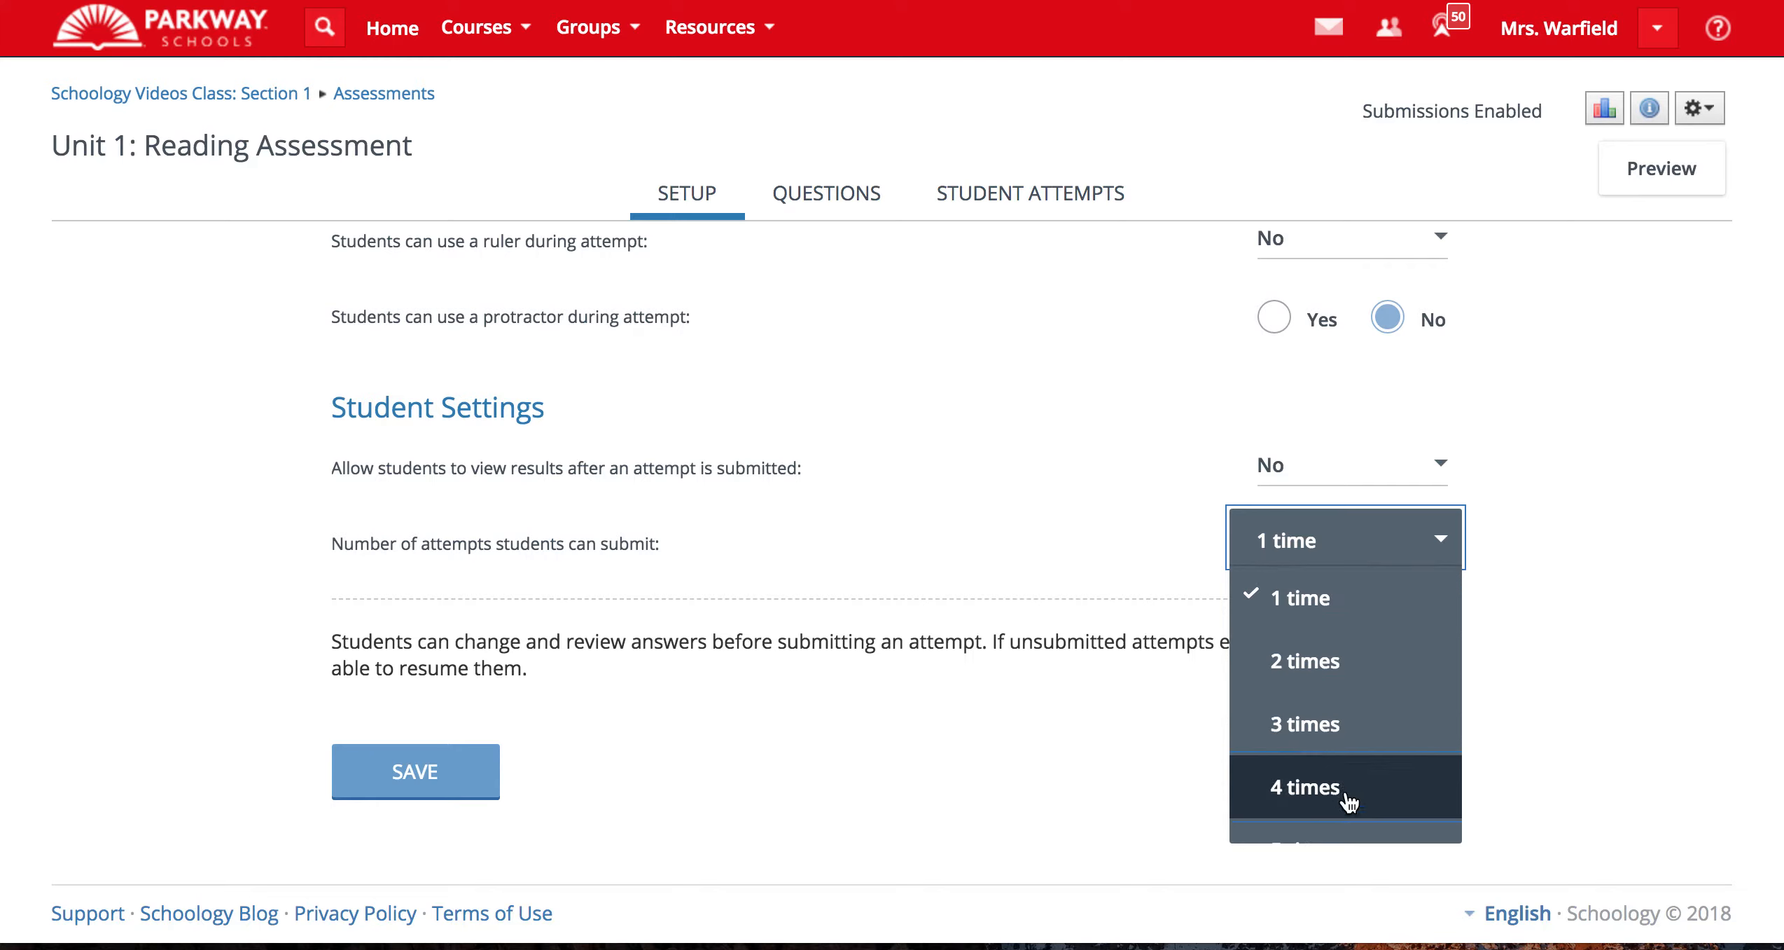
{"action": "scroll", "coordinate": [1340, 812], "scroll_direction": "down", "scroll_amount": 10}
{"action": "scroll", "coordinate": [1340, 812], "scroll_direction": "down", "scroll_amount": 5}
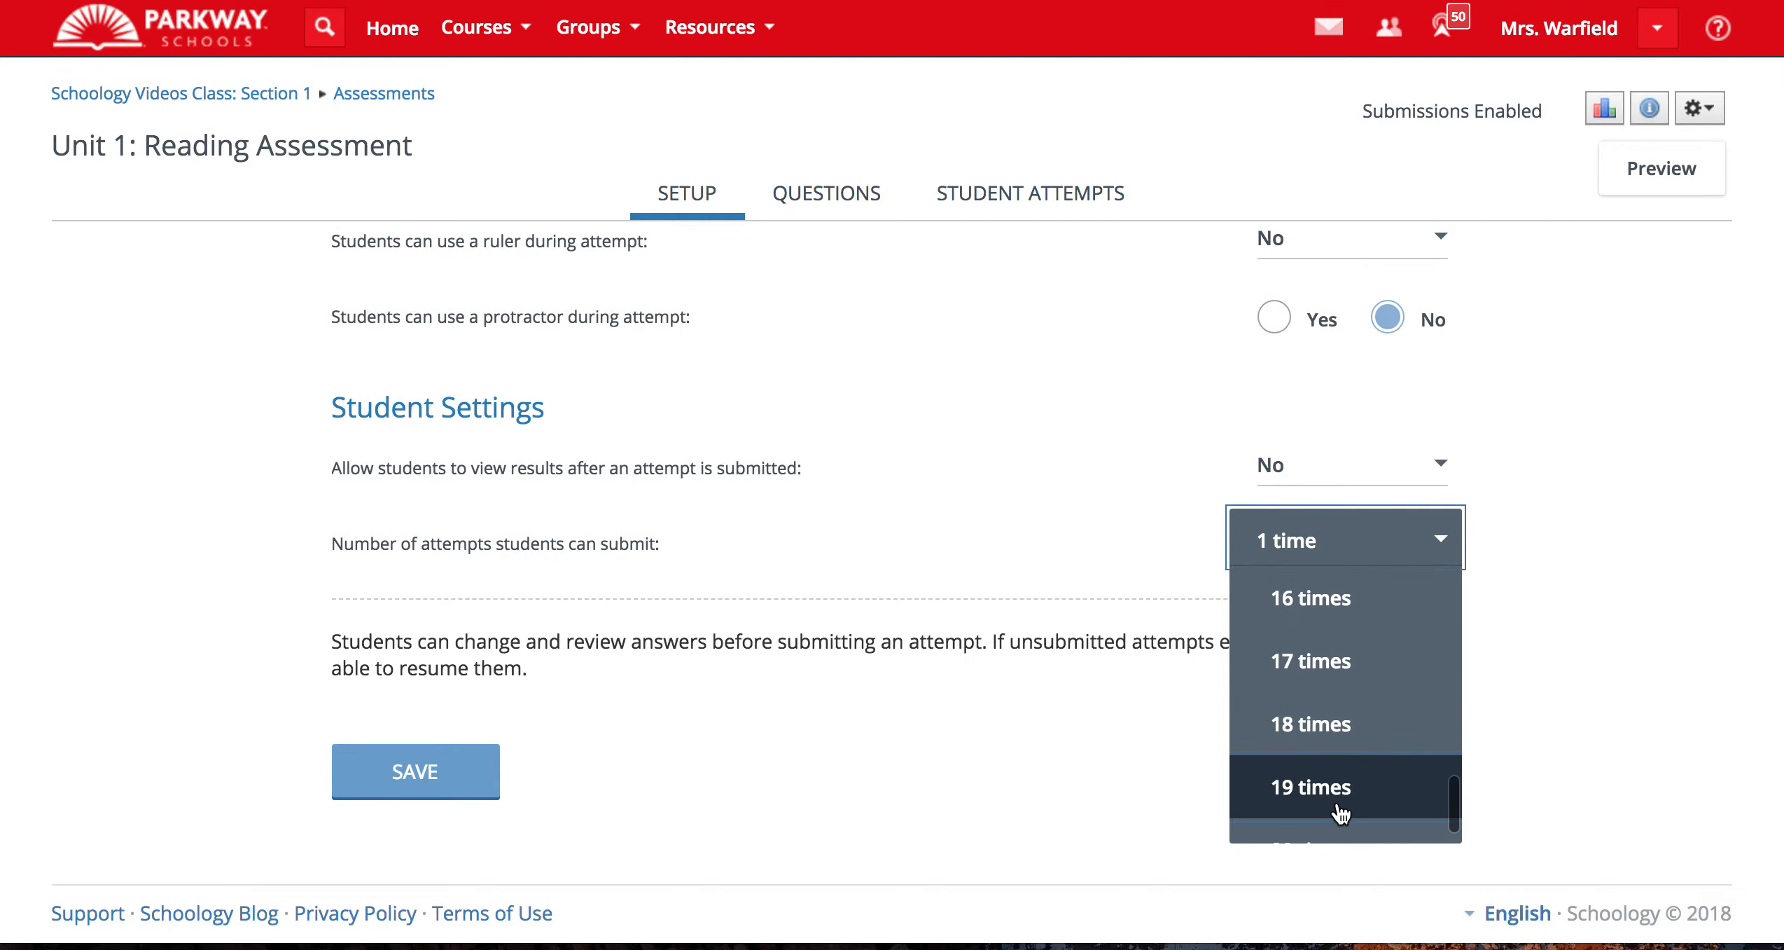
{"action": "scroll", "coordinate": [1340, 813], "scroll_direction": "up", "scroll_amount": 10}
{"action": "scroll", "coordinate": [1340, 812], "scroll_direction": "up", "scroll_amount": 5}
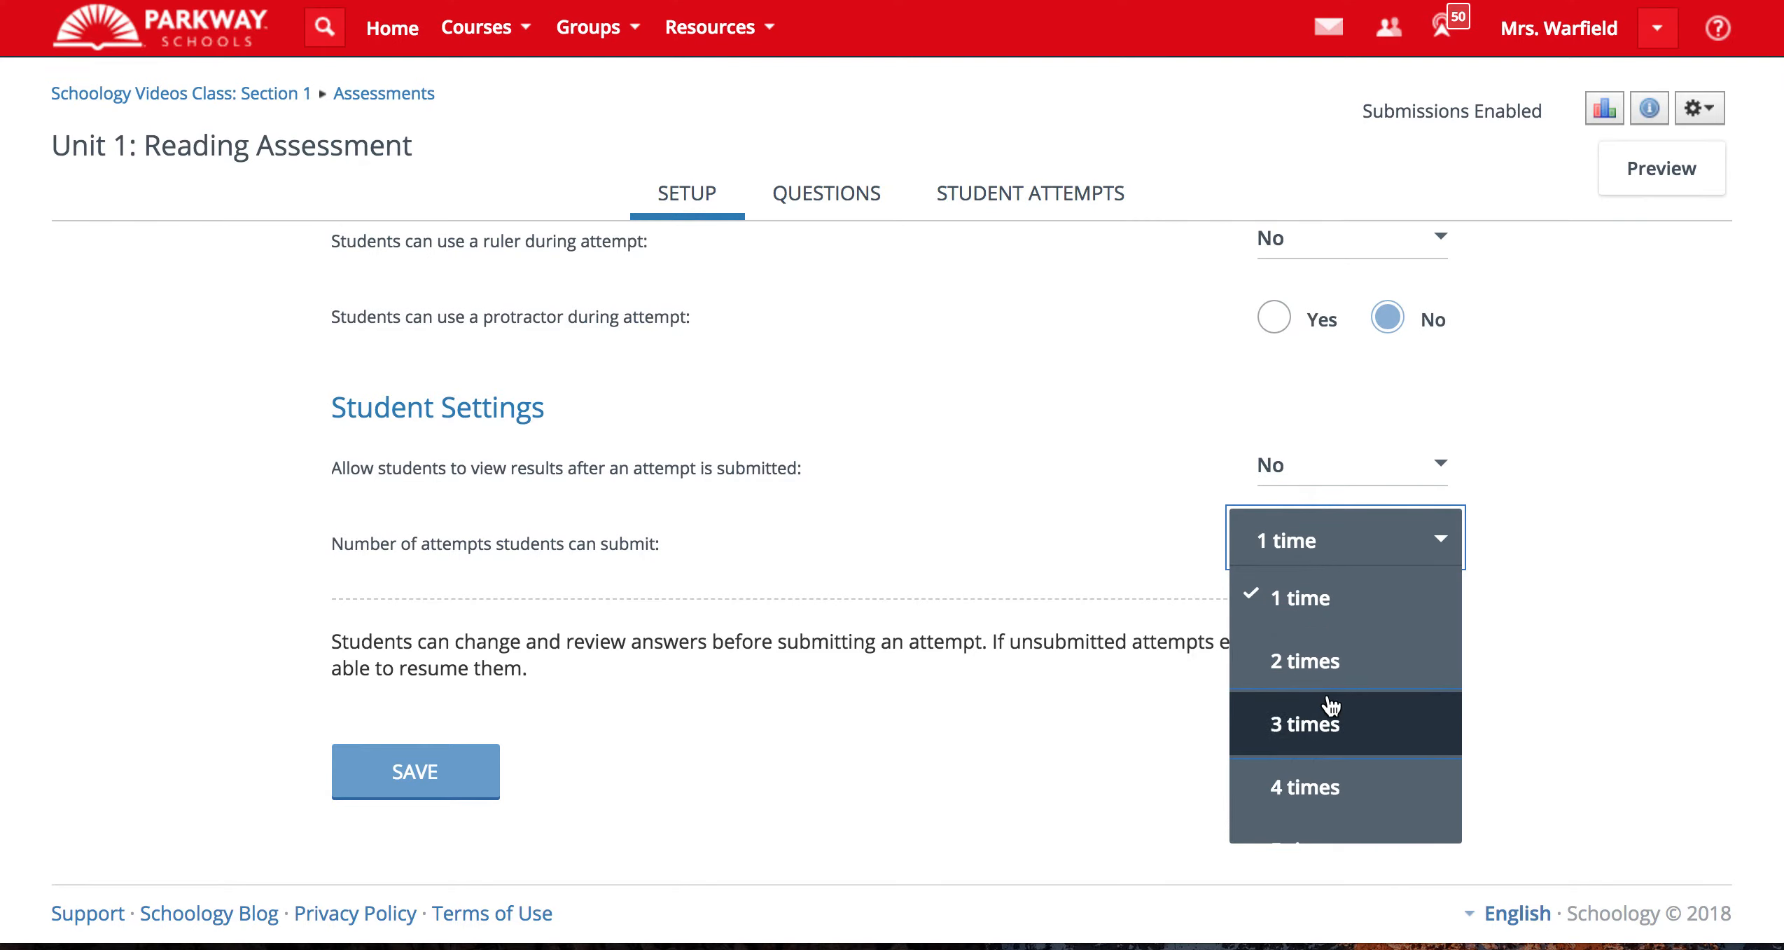
{"action": "left_click", "coordinate": [1336, 664]}
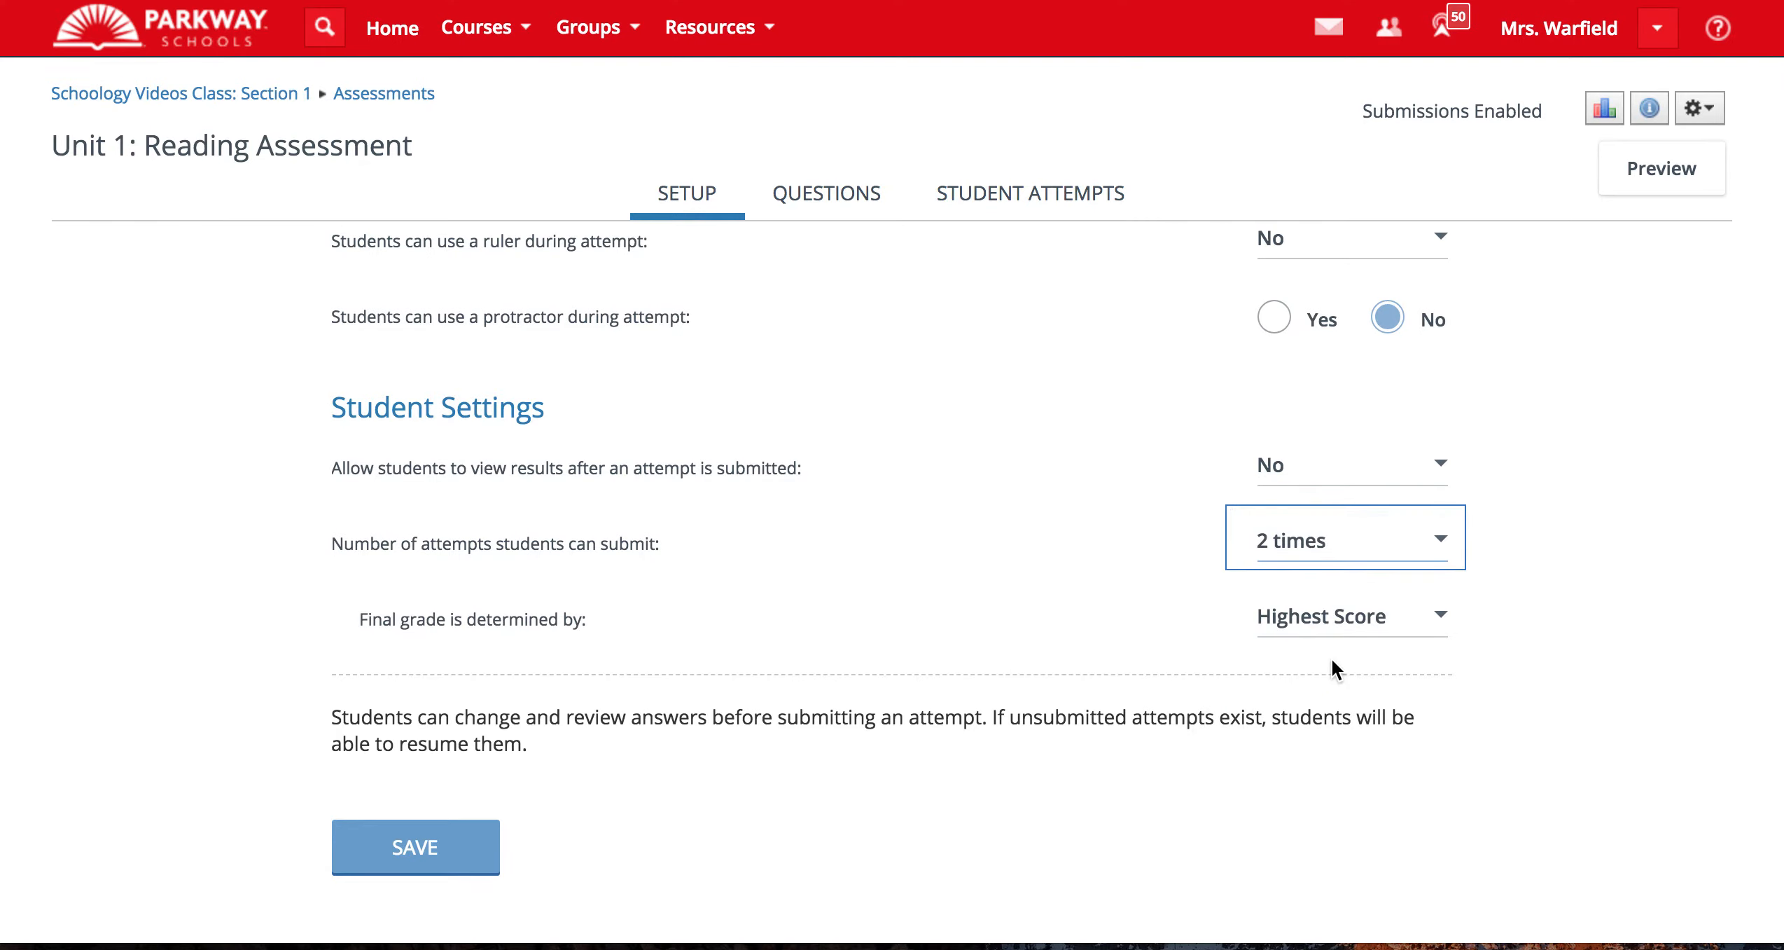
Keep Highest Score as the way the final grade is determined and save the assessment's setup.
{"action": "left_click", "coordinate": [1357, 634]}
{"action": "left_click", "coordinate": [1360, 638]}
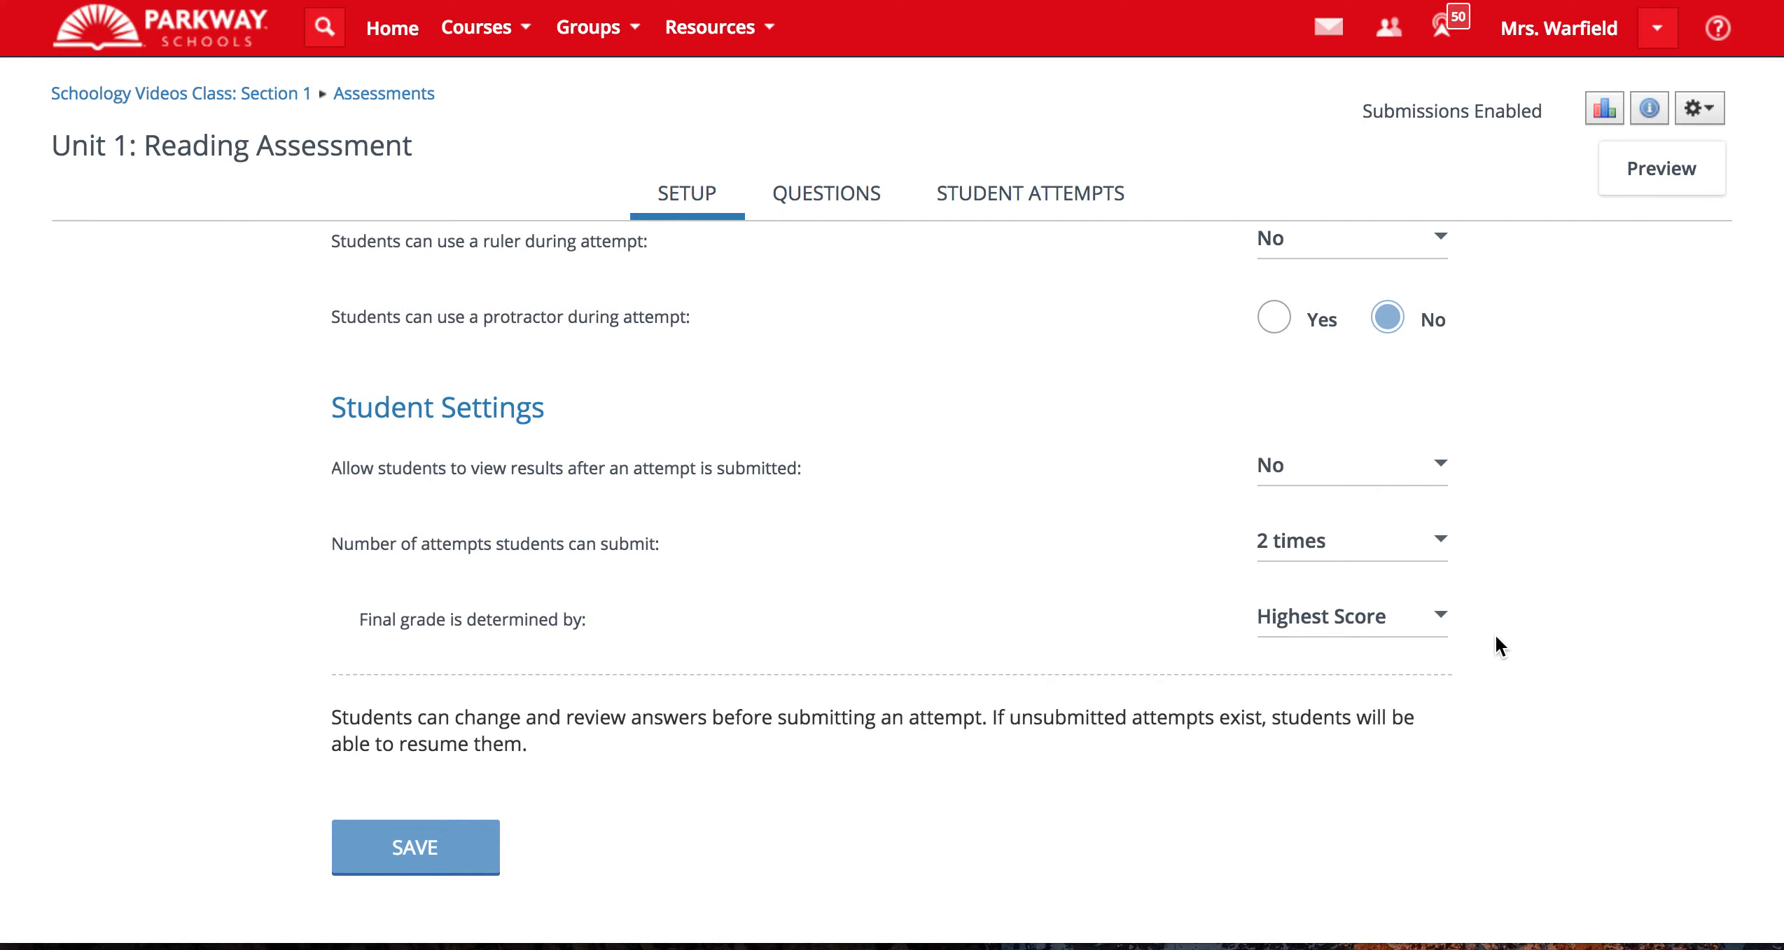
{"action": "scroll", "coordinate": [870, 704], "scroll_direction": "down", "scroll_amount": 1}
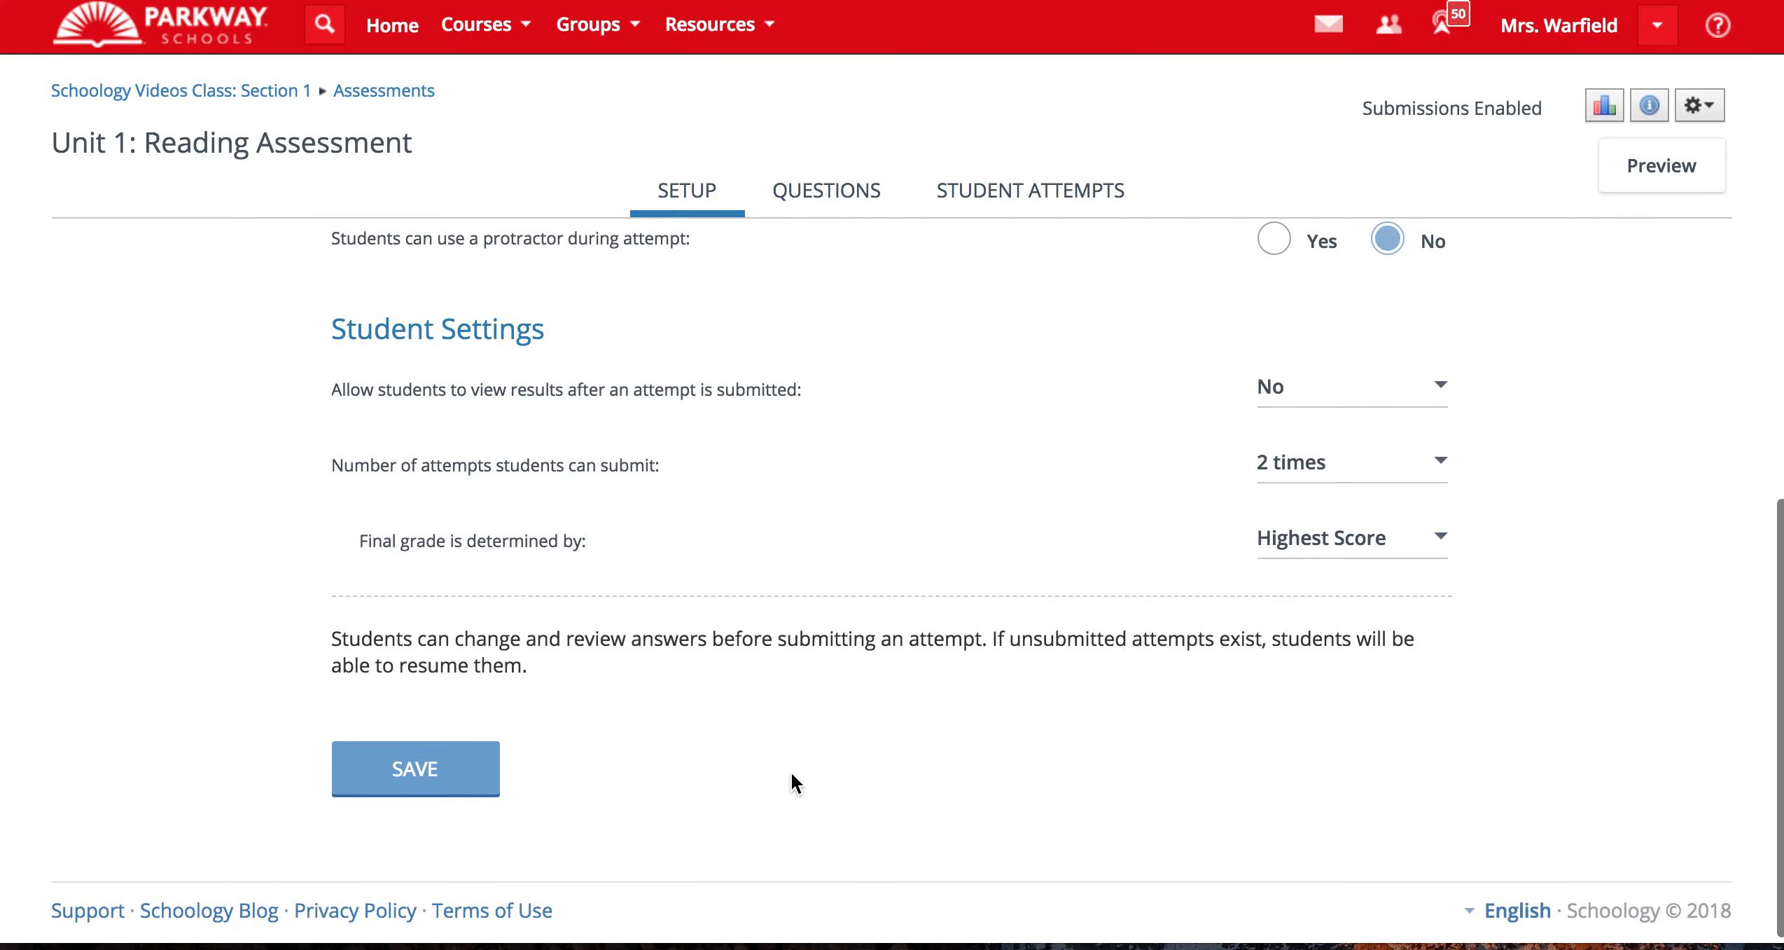
{"action": "left_click", "coordinate": [432, 774]}
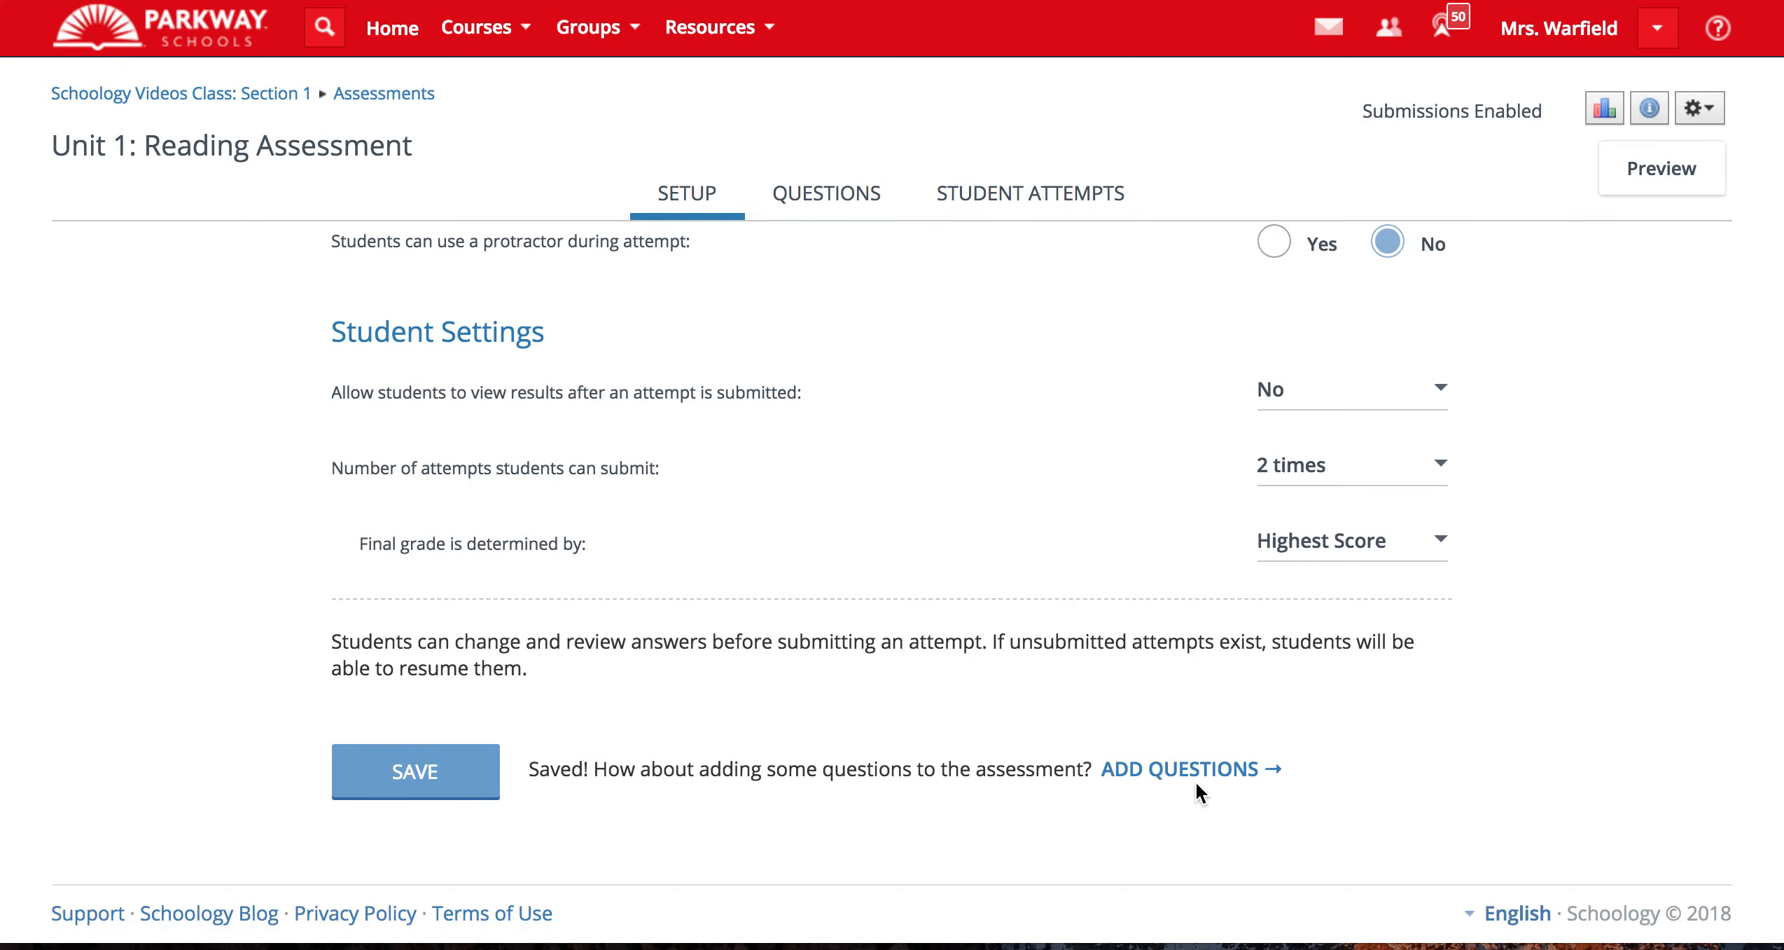
Look through the question types that can be created for the assessment.
{"action": "left_click", "coordinate": [811, 201]}
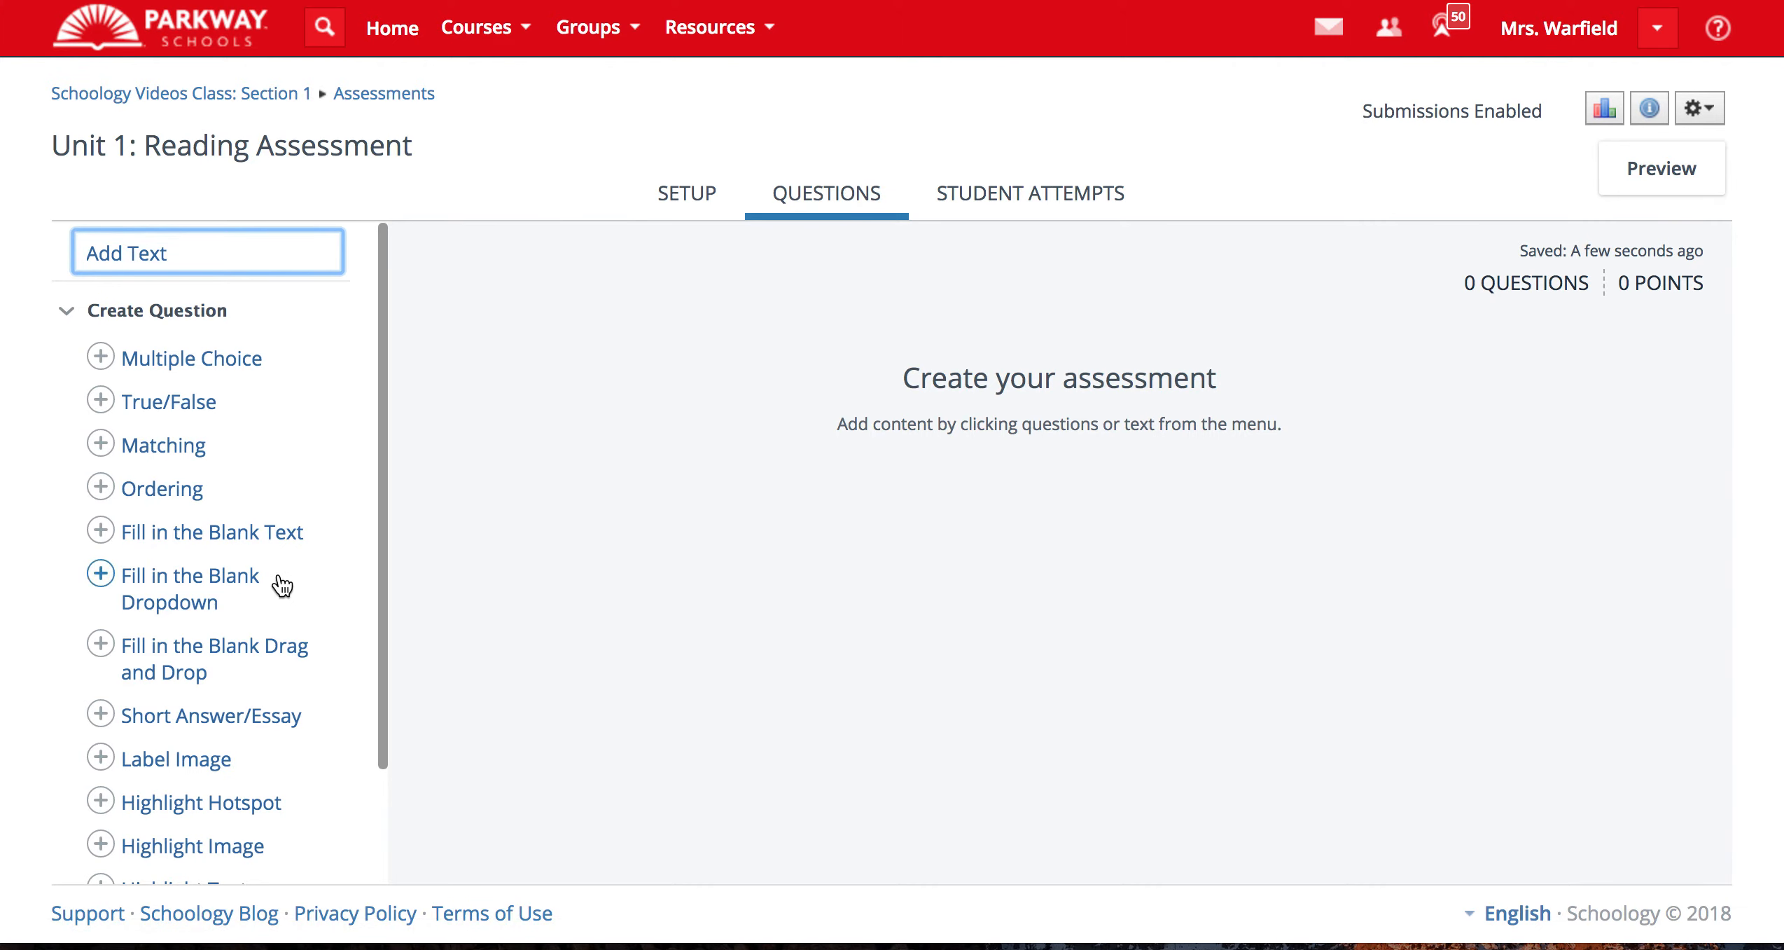
{"action": "scroll", "coordinate": [277, 582], "scroll_direction": "down", "scroll_amount": 3}
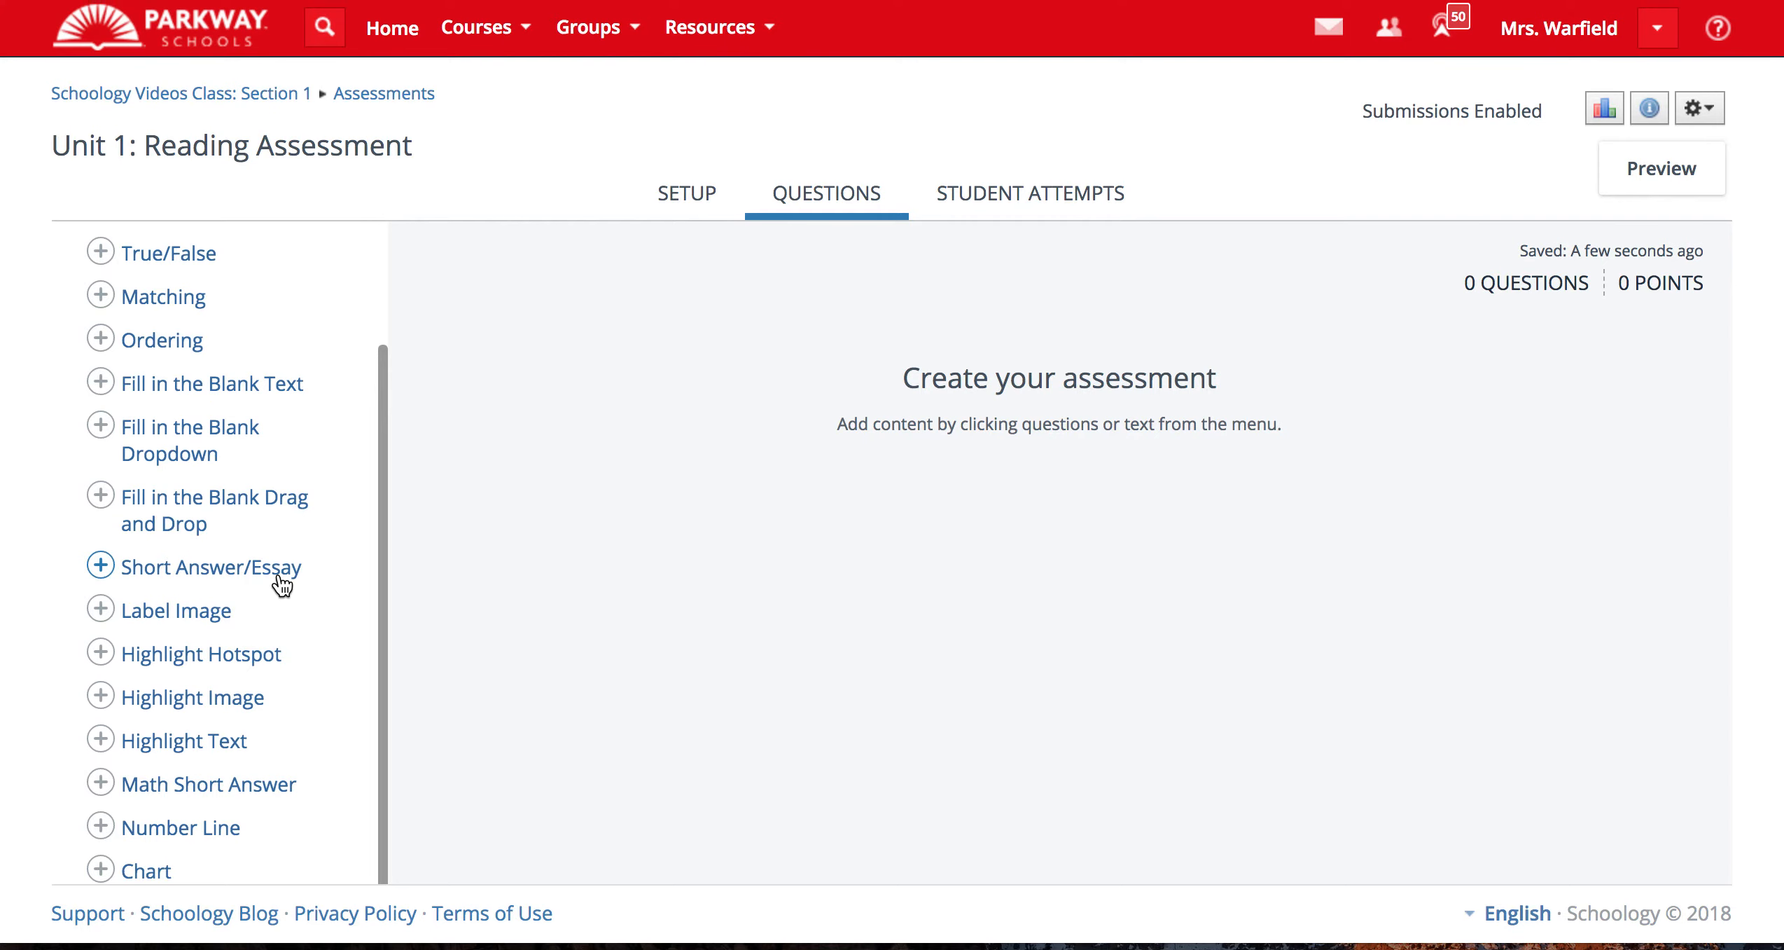
{"action": "scroll", "coordinate": [282, 585], "scroll_direction": "up", "scroll_amount": 3}
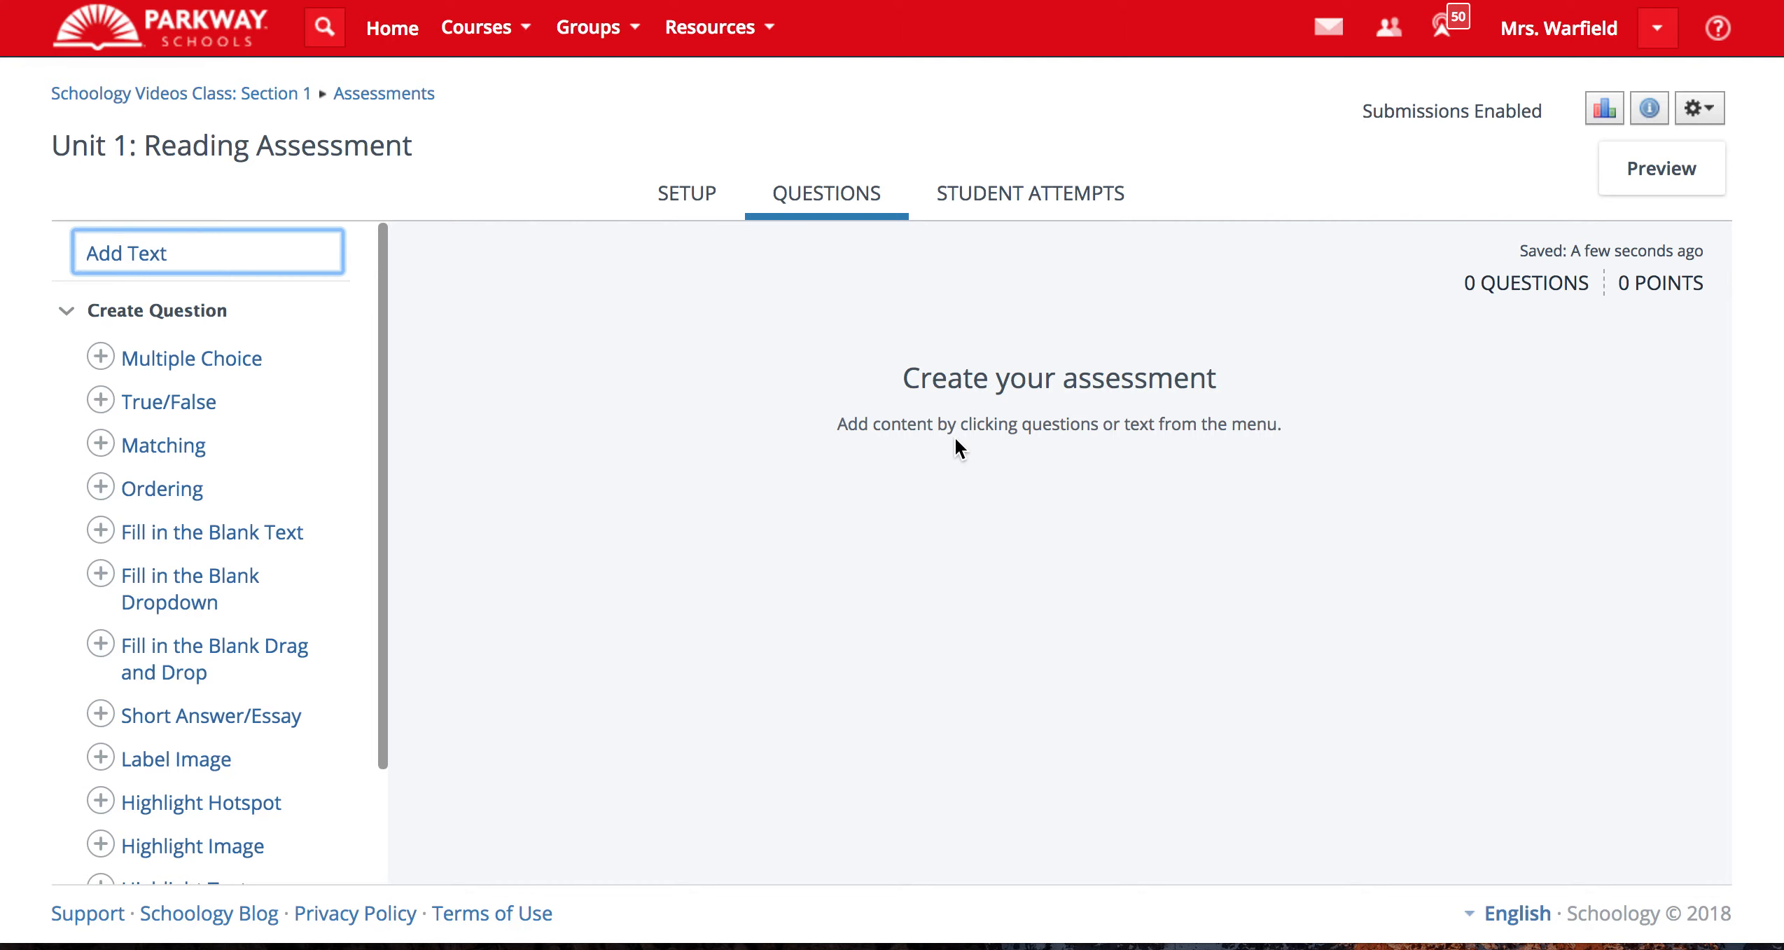
View the assessment's student attempts and open its preview.
{"action": "left_click", "coordinate": [1025, 198]}
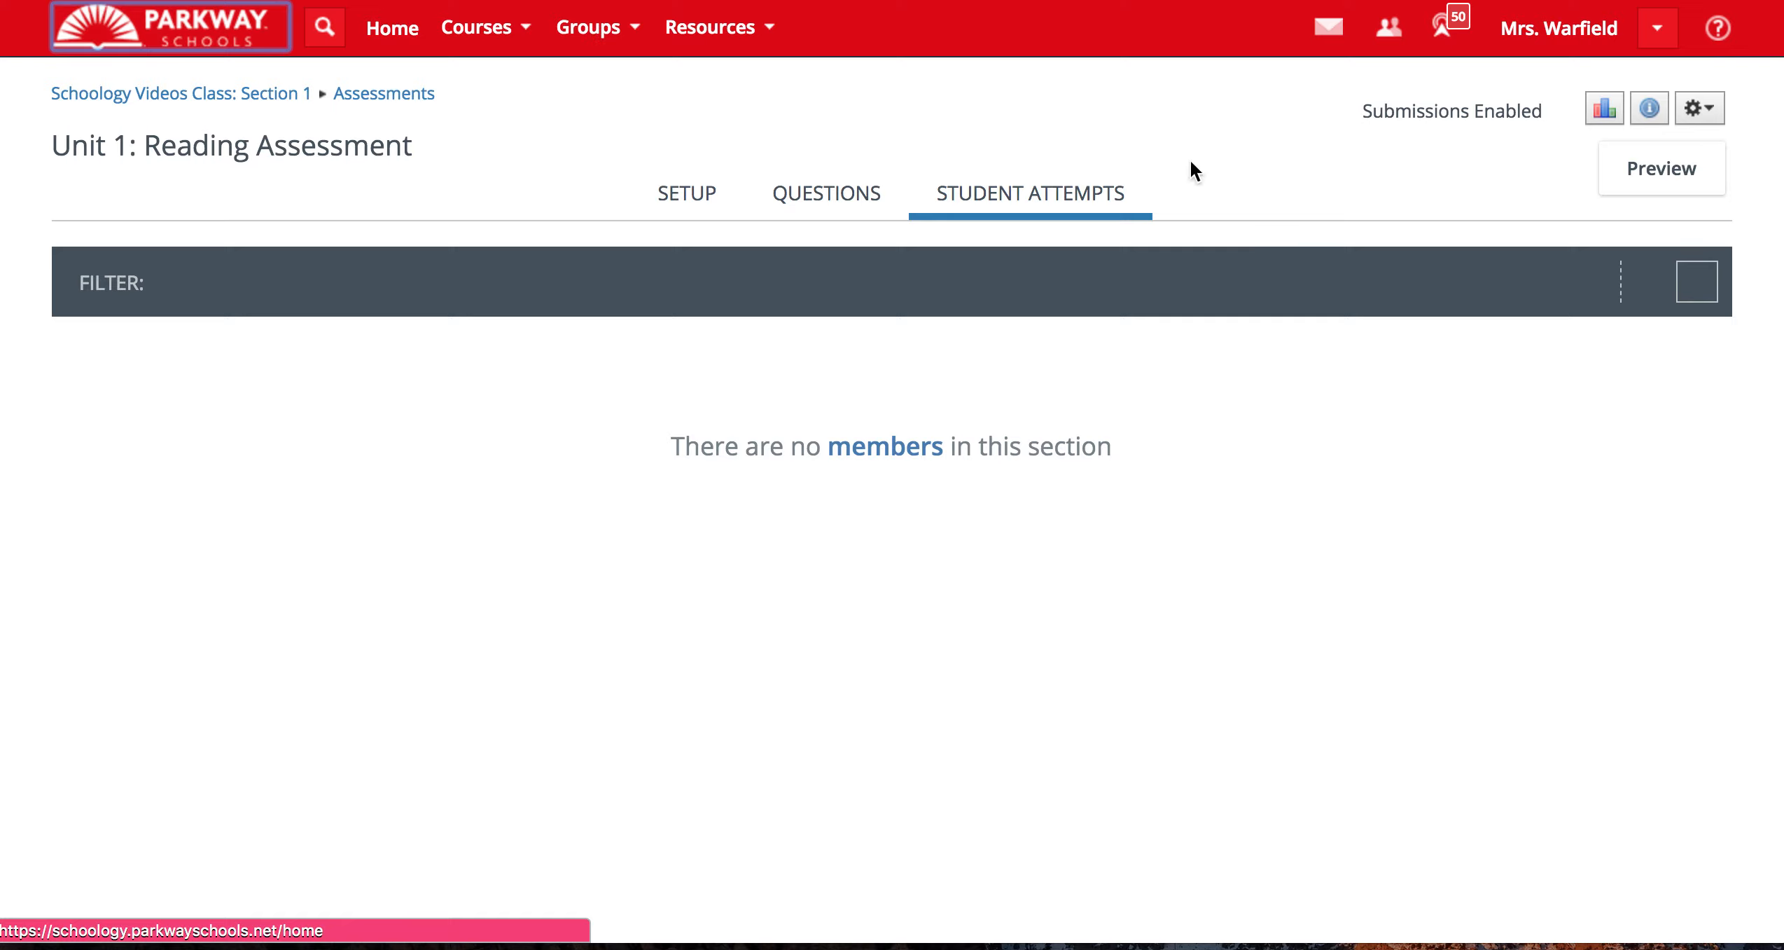
{"action": "left_click", "coordinate": [1658, 192]}
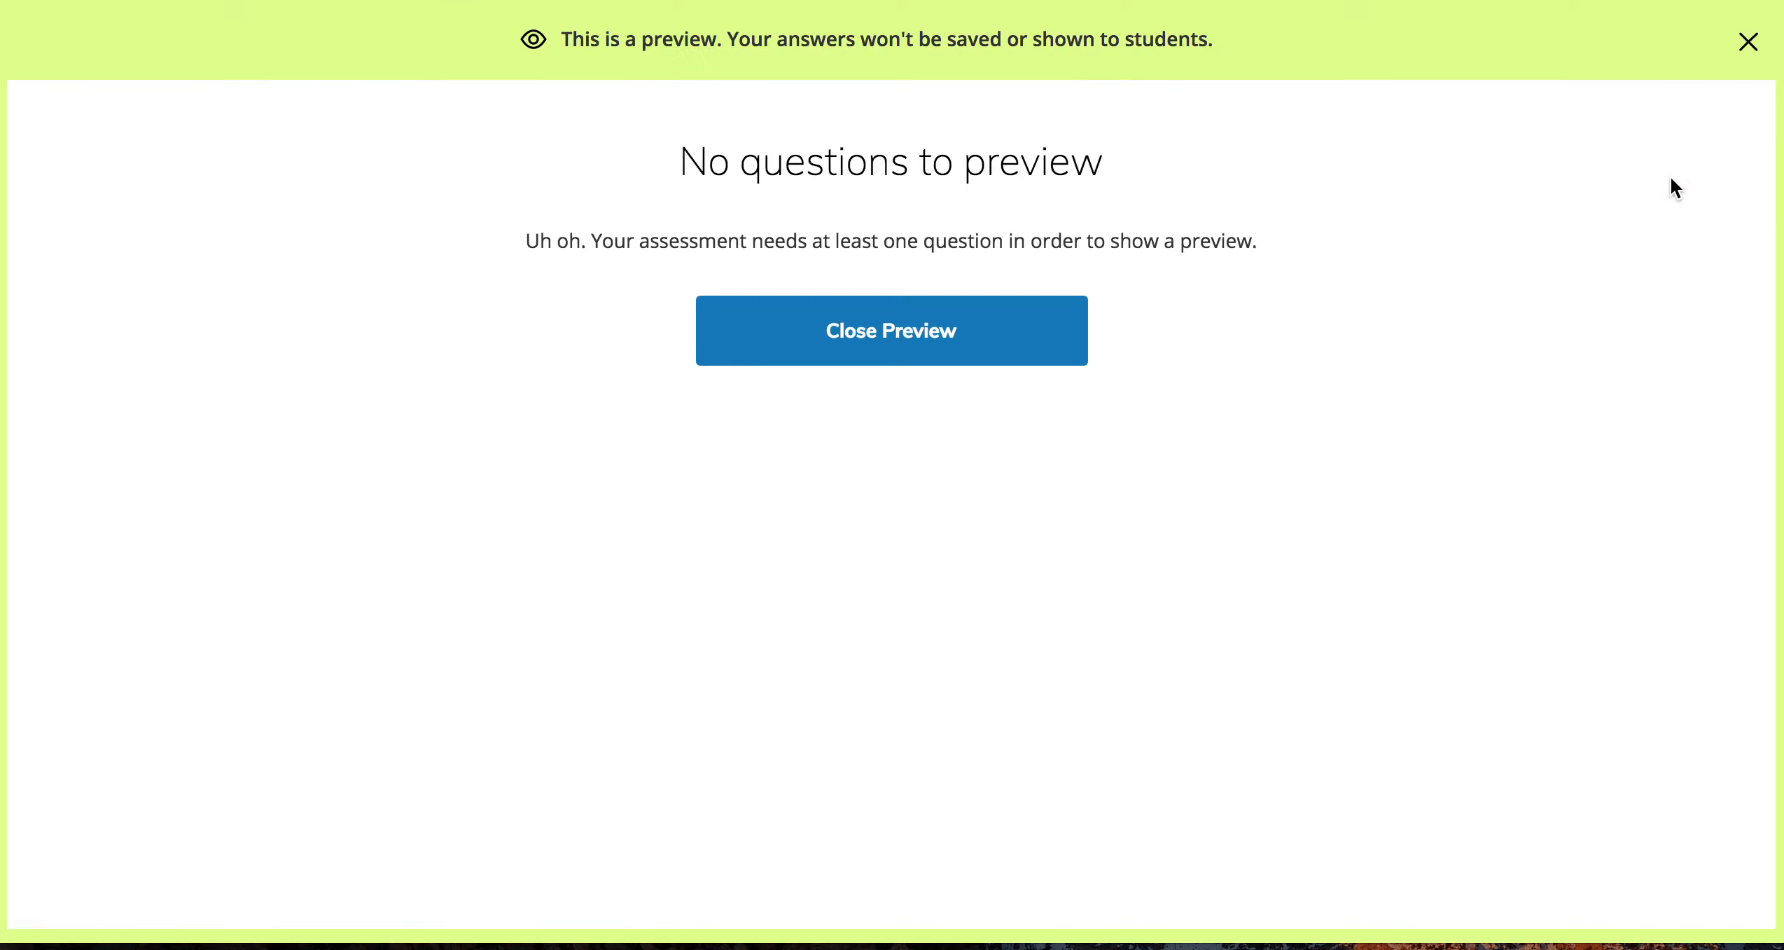